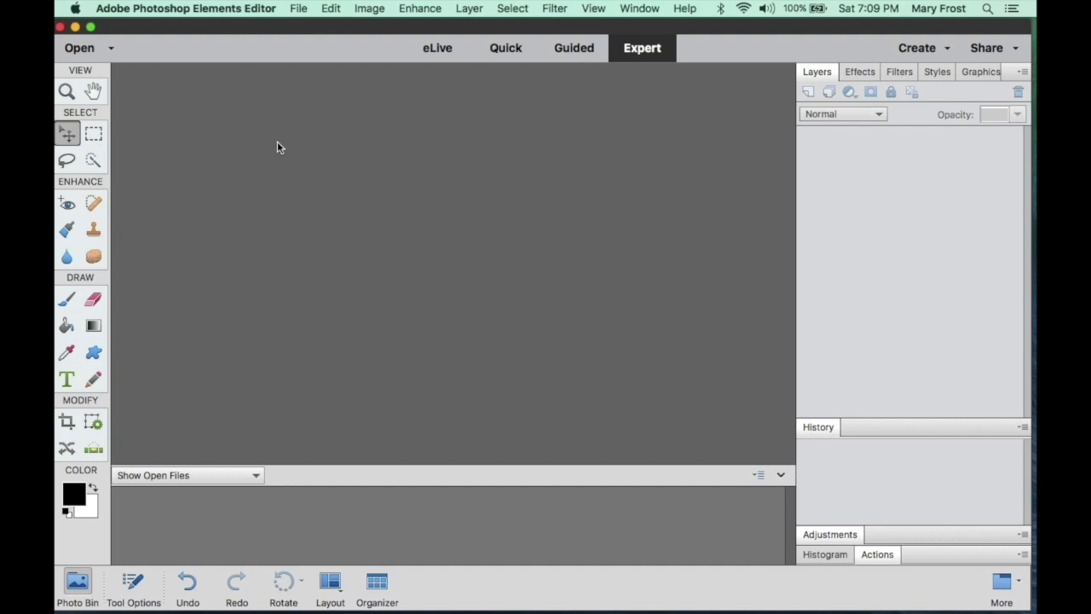
- Start a new blank file, showing the New dialog at 600 × 600 pixels with a transparent background
left_click(298, 8)
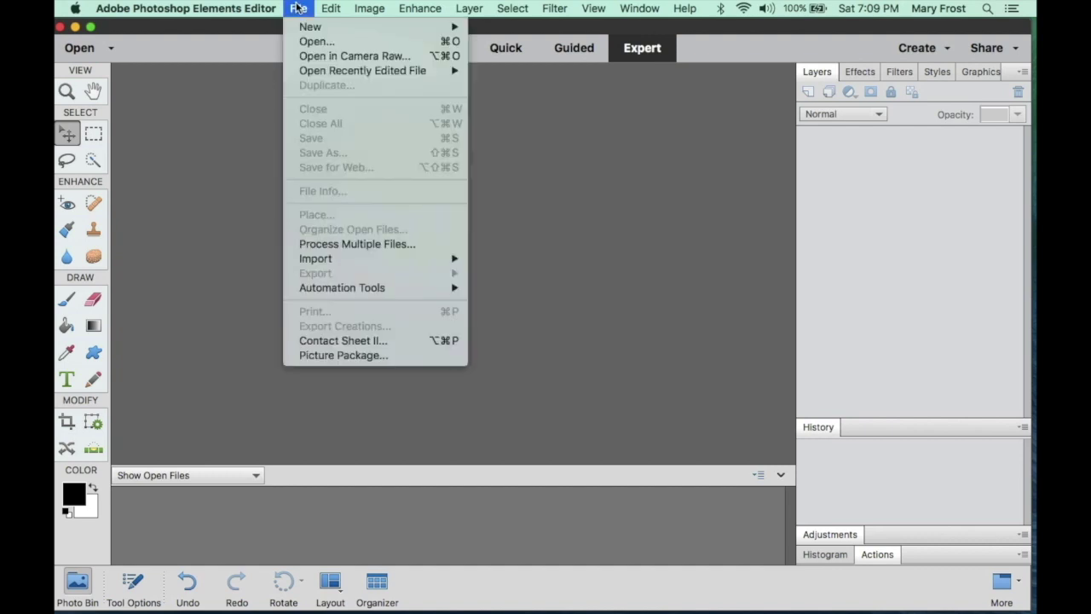
mouse_move(304, 27)
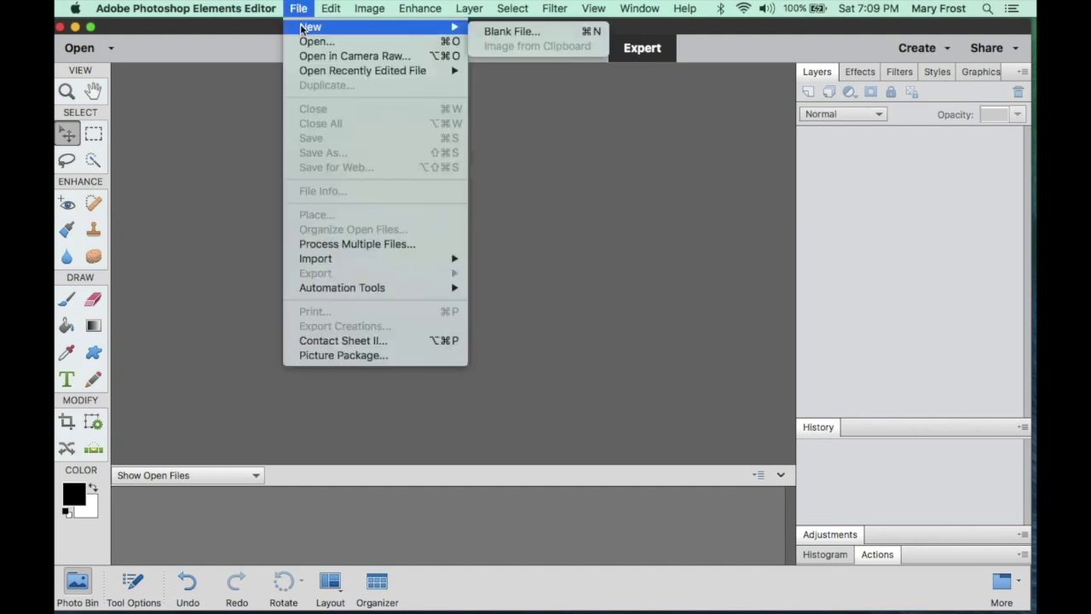
left_click(498, 33)
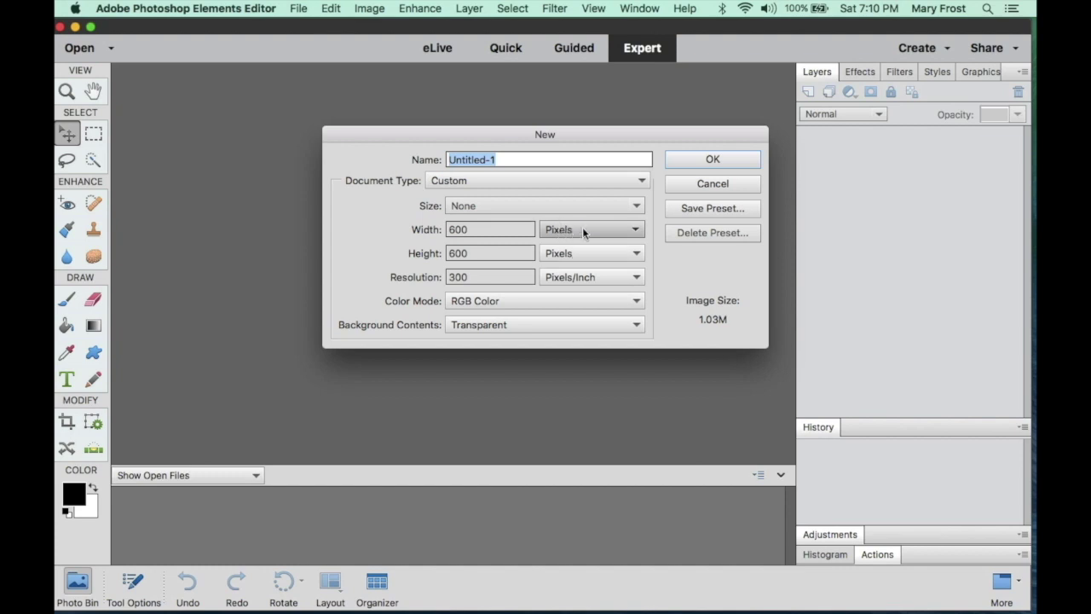
left_click(638, 232)
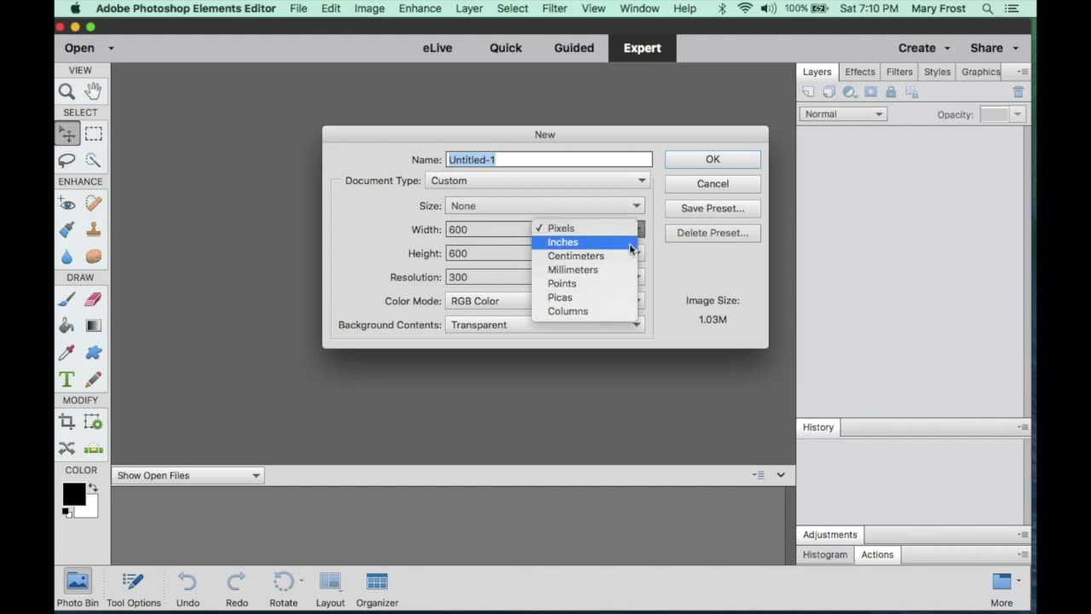
left_click(623, 236)
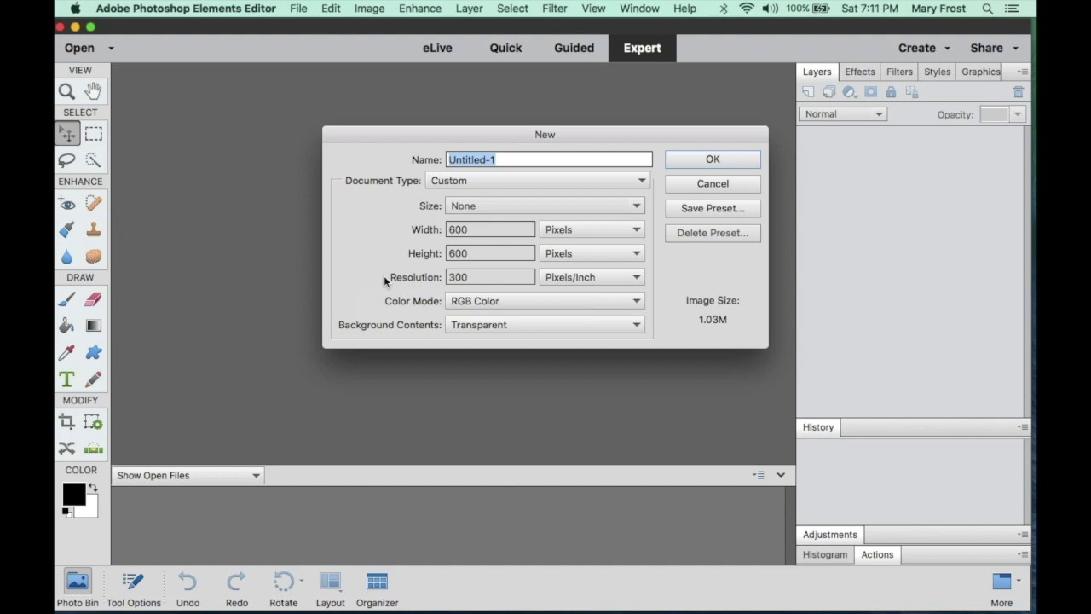
- Create the 600 × 600 pixel document at 240 pixels/inch, keeping the background transparent
double_click(453, 276)
left_click_drag(453, 271, 433, 277)
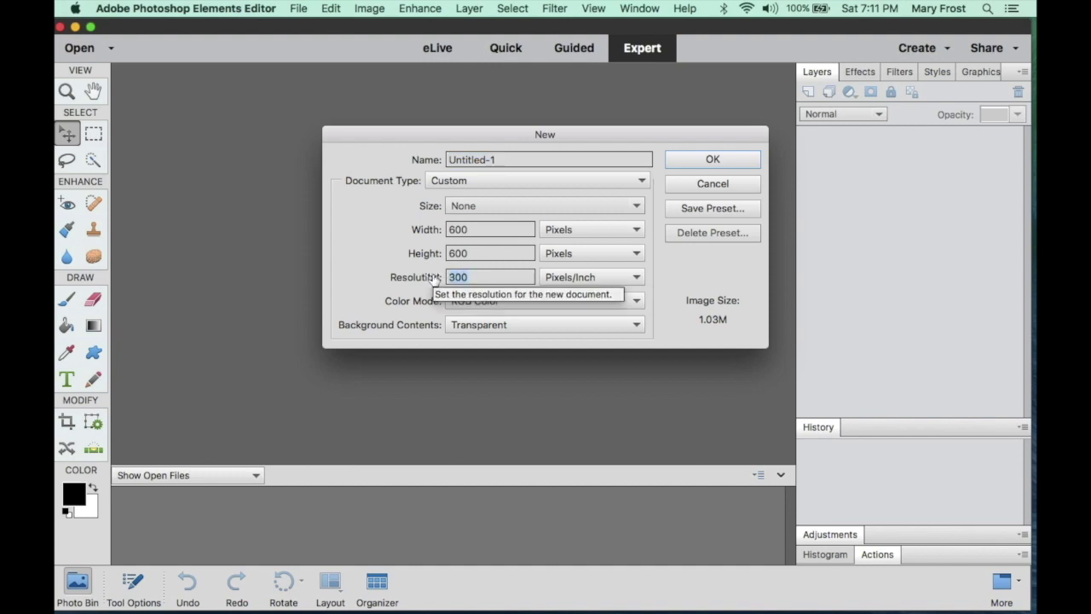
type("240")
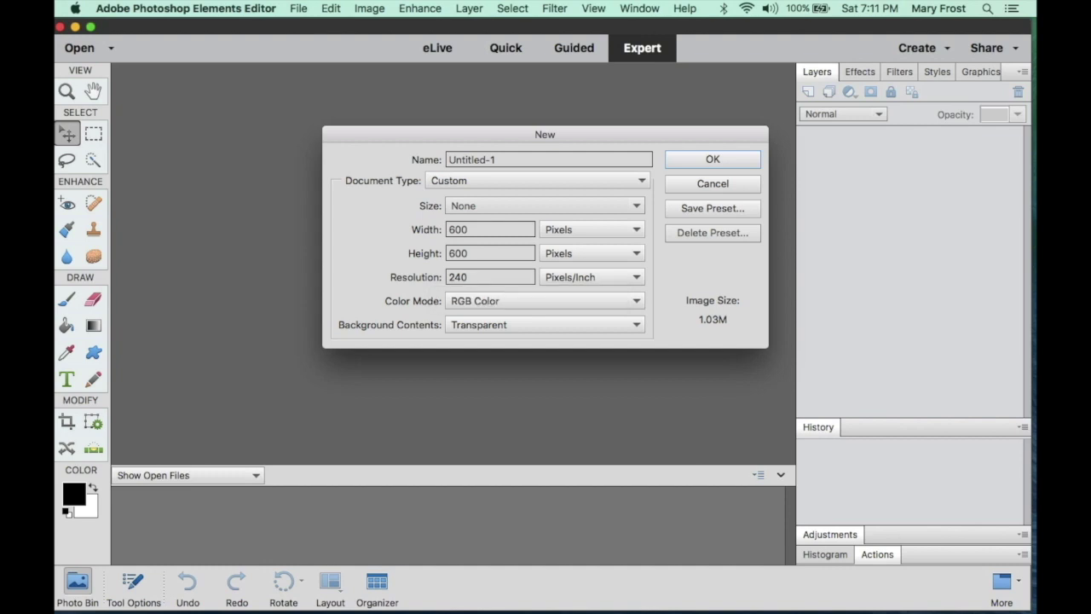
left_click(635, 329)
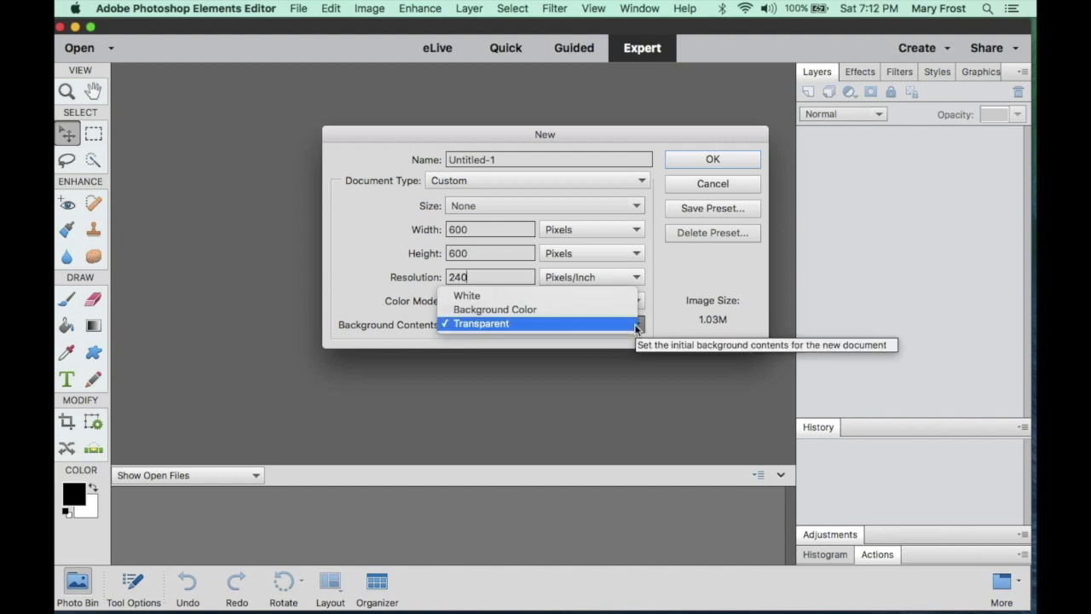
left_click(635, 327)
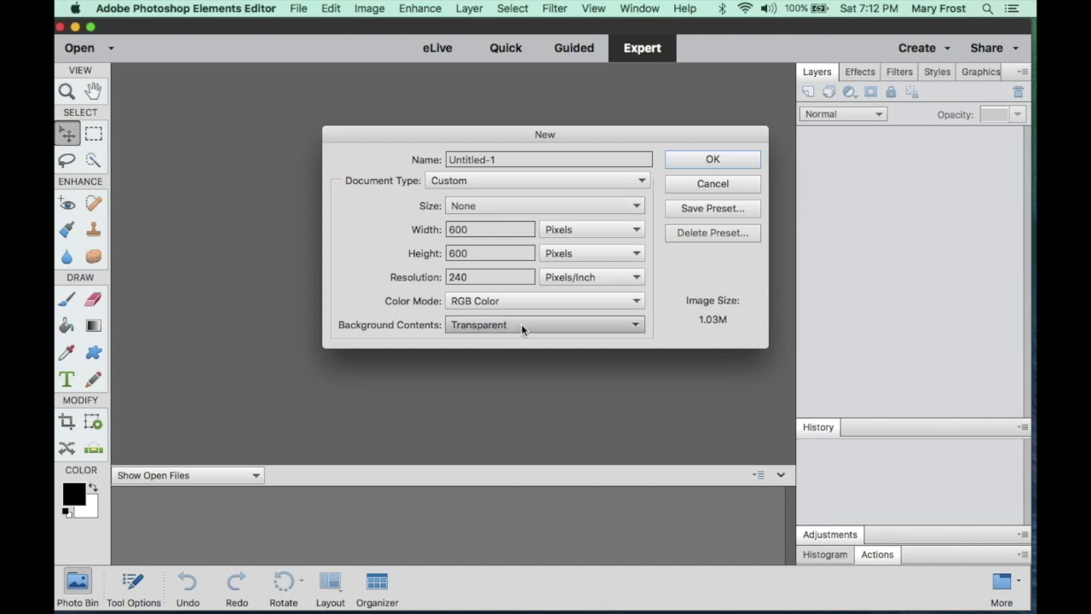
left_click(715, 161)
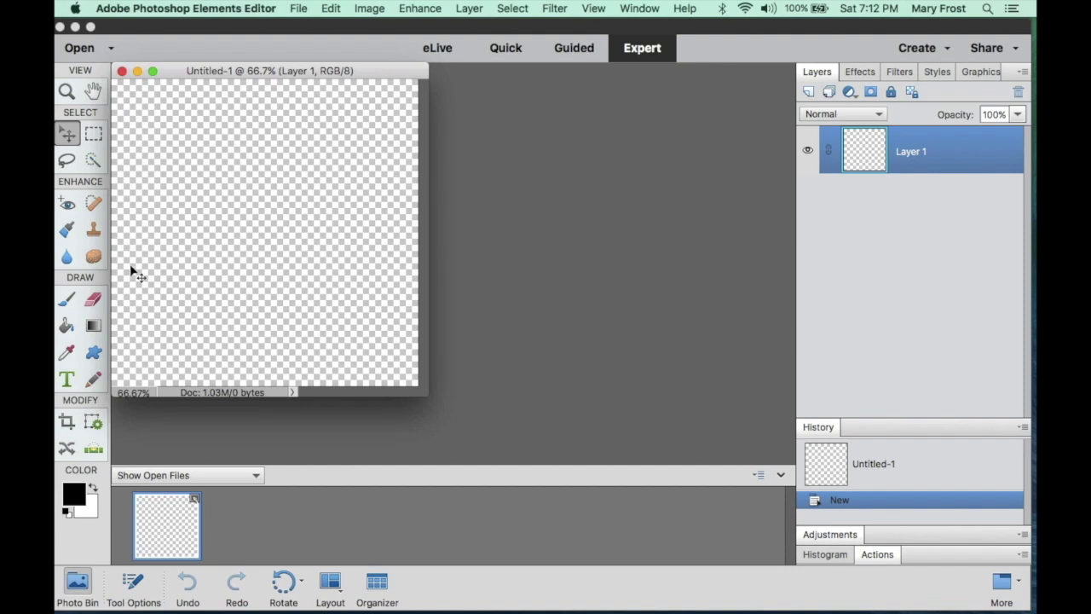
- Start a text entry on the canvas with the Type tool in Comic Sans MS Bold, 12 pt
left_click(66, 380)
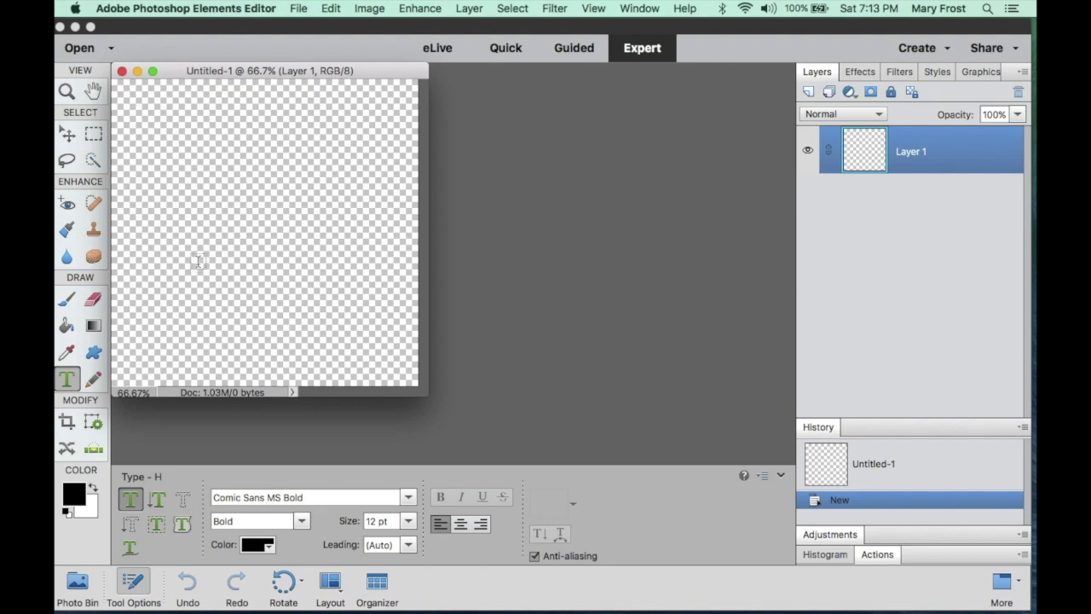
left_click(139, 216)
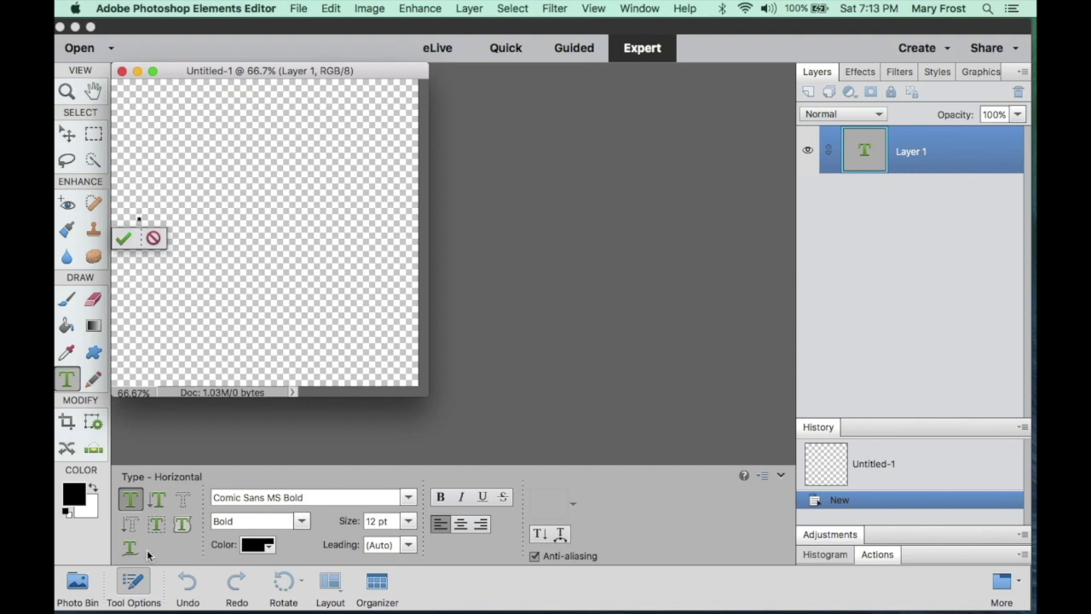
mouse_move(482, 603)
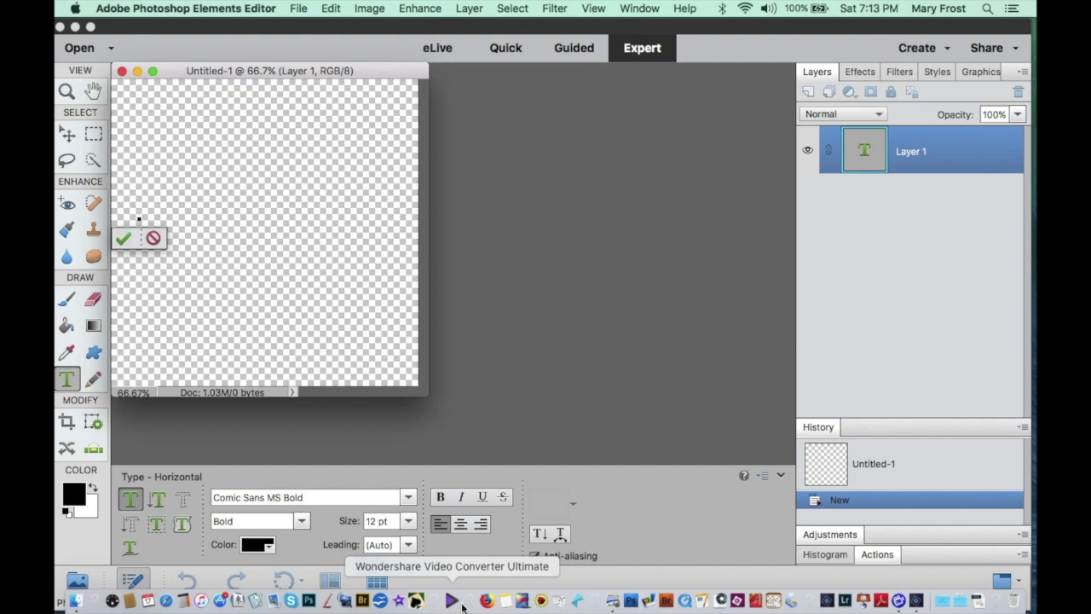
- Check the copyright handout PDF in Preview for how to enter the © symbol, then go back to Photoshop Elements
left_click(608, 602)
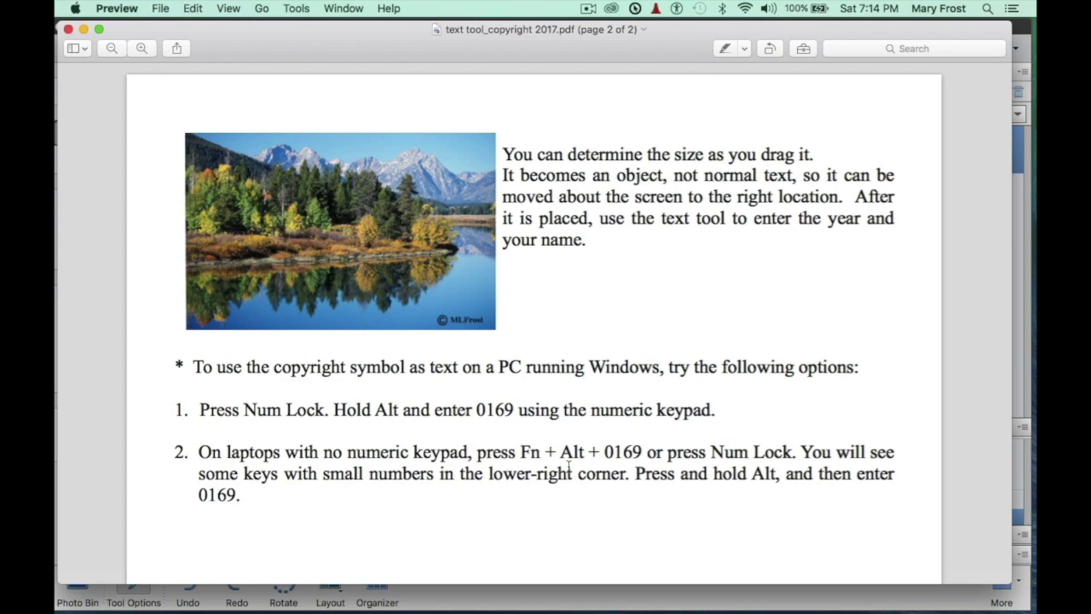
mouse_move(810, 602)
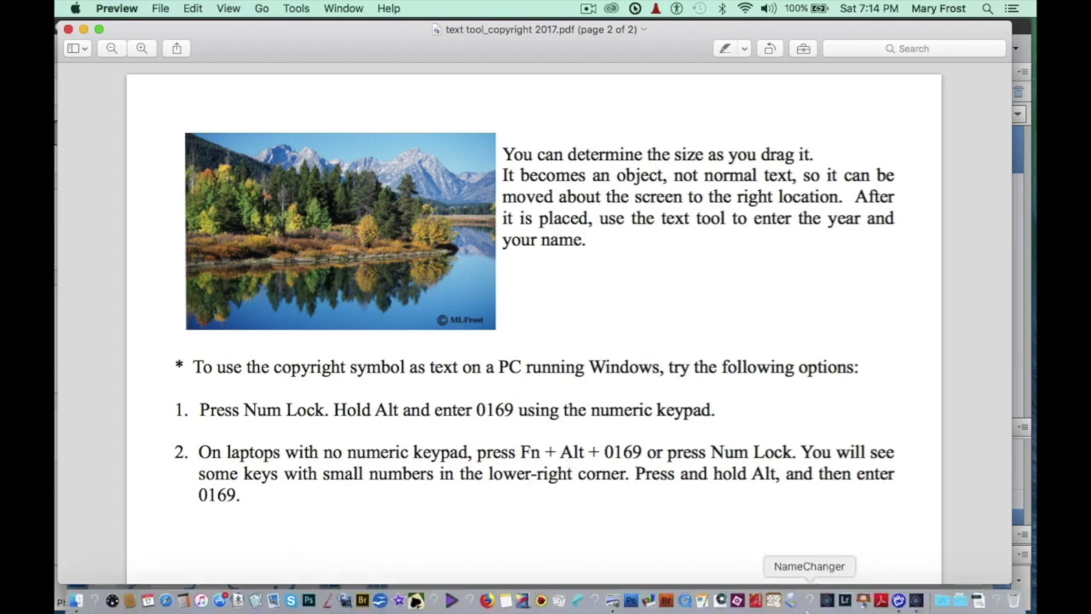
left_click(915, 601)
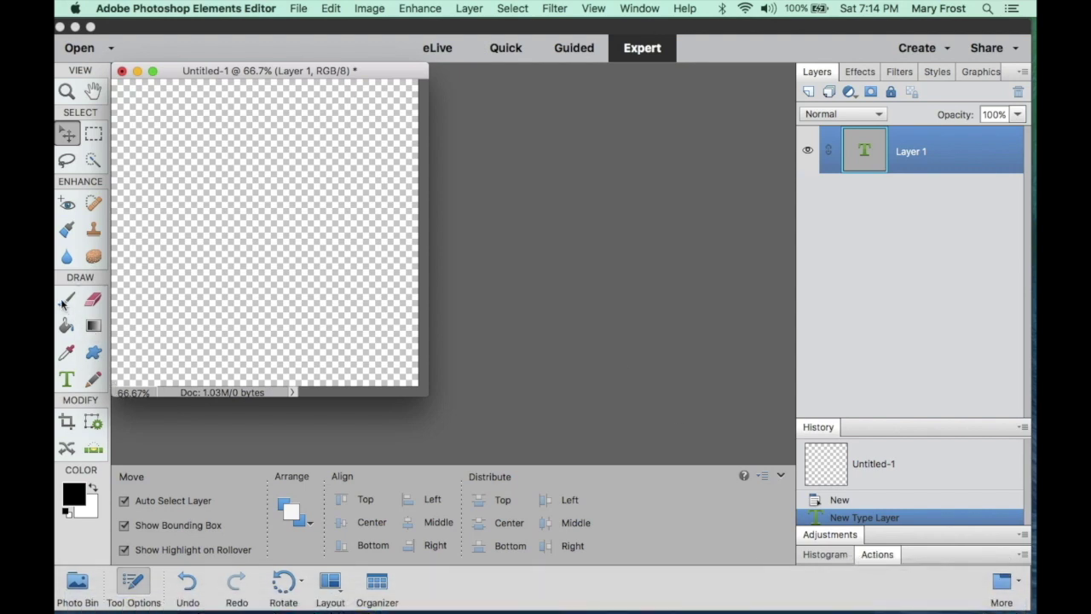
- Type ©2018mlfrost on the canvas as a new text layer, fixing the typo, and commit it
left_click(66, 378)
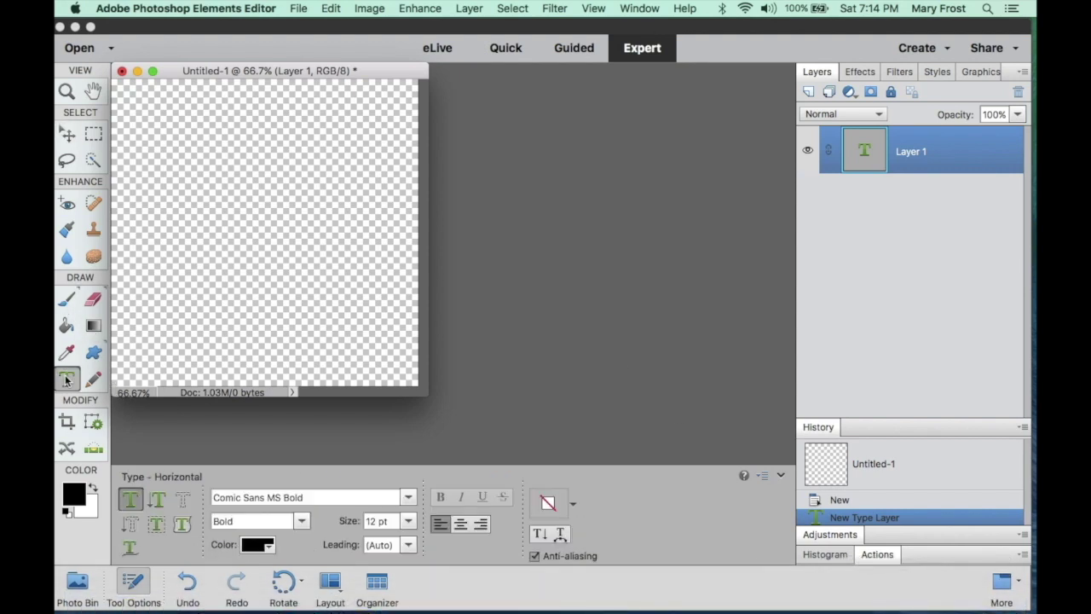
left_click(148, 218)
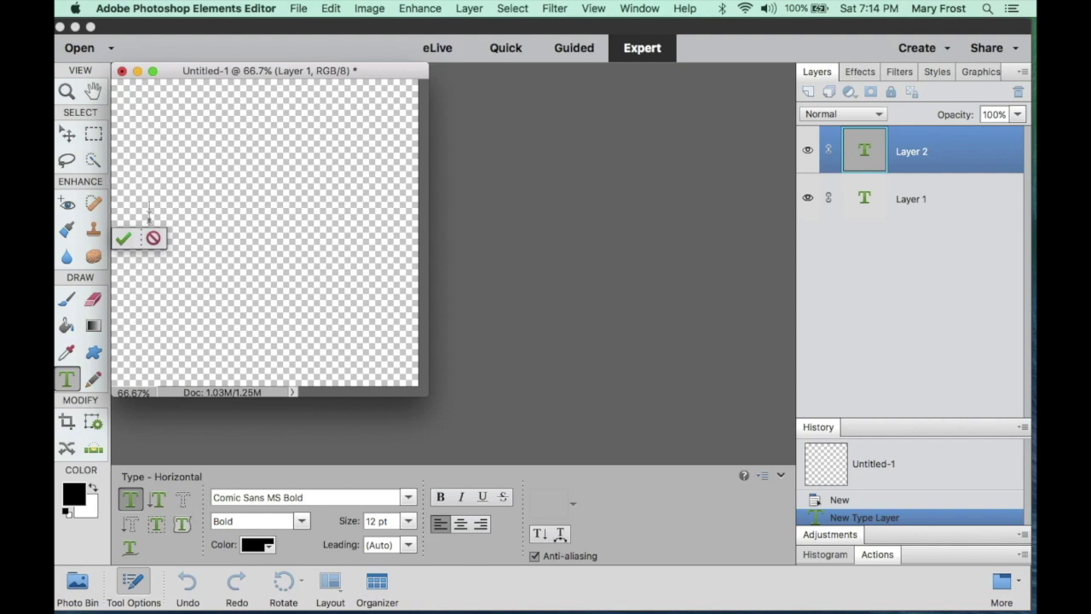
type("©")
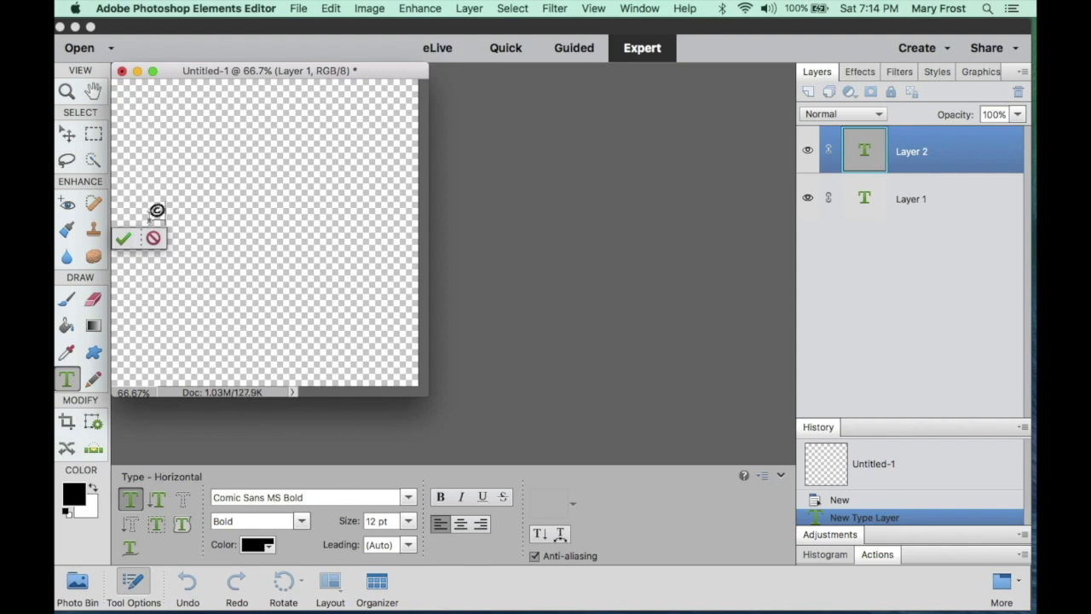
type("2018")
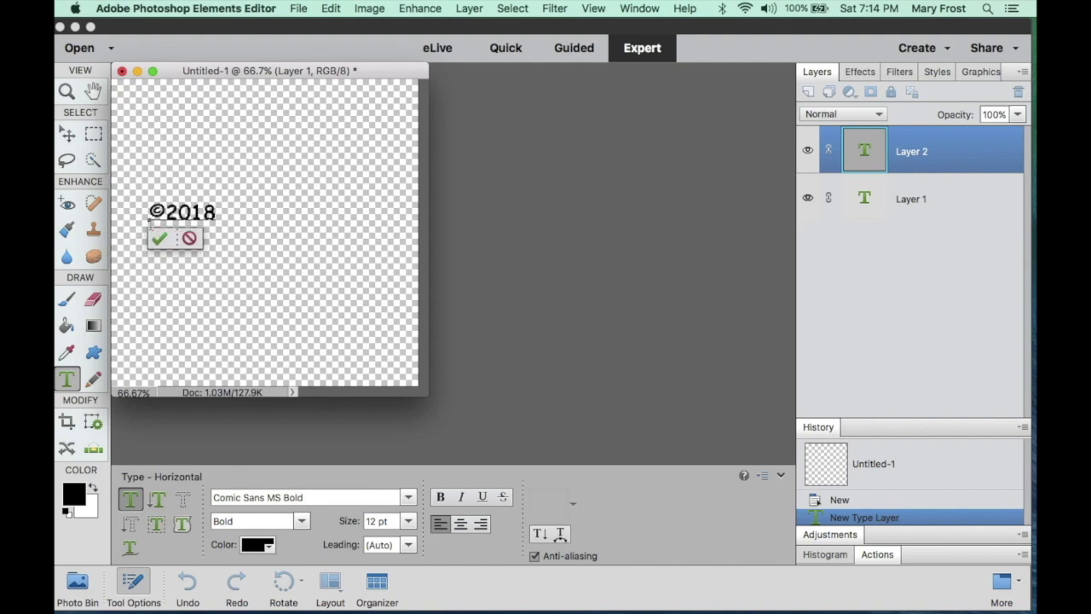
type("mlfrst")
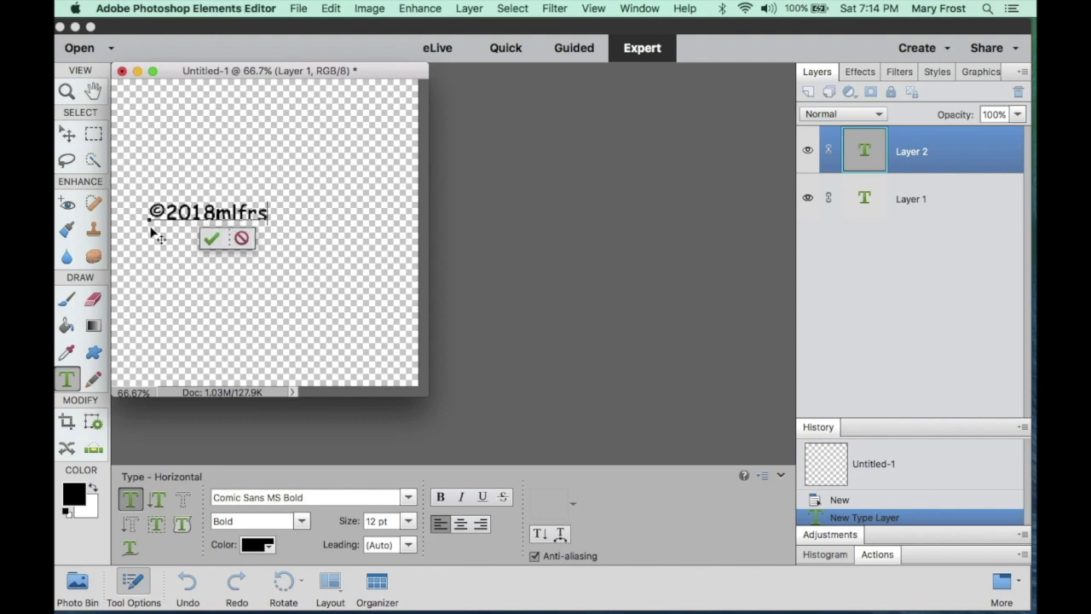
key("BackSpace")
key("BackSpace")
type("ost")
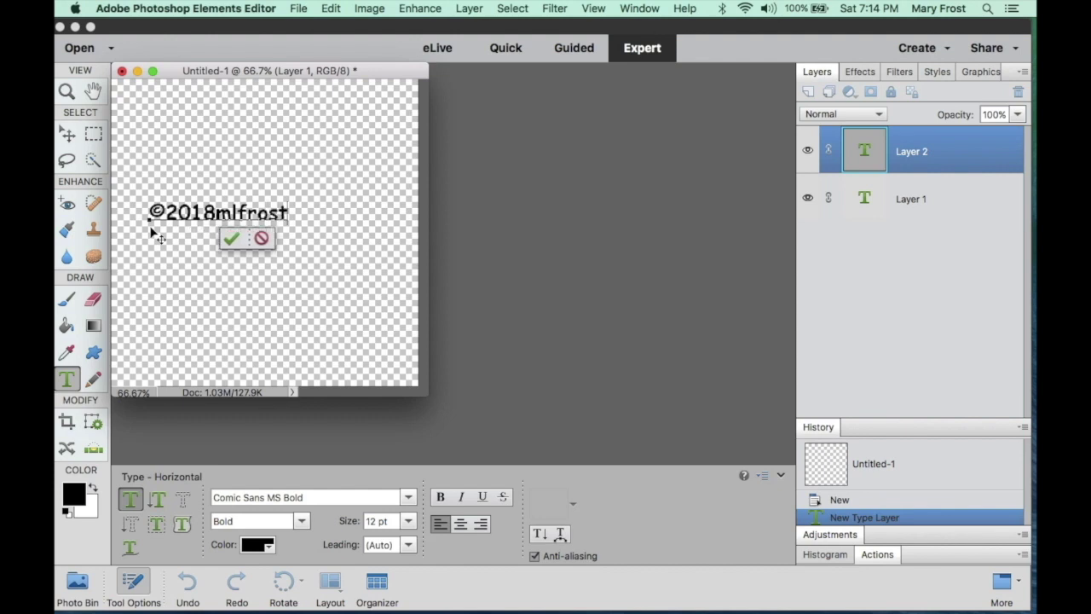
left_click(231, 240)
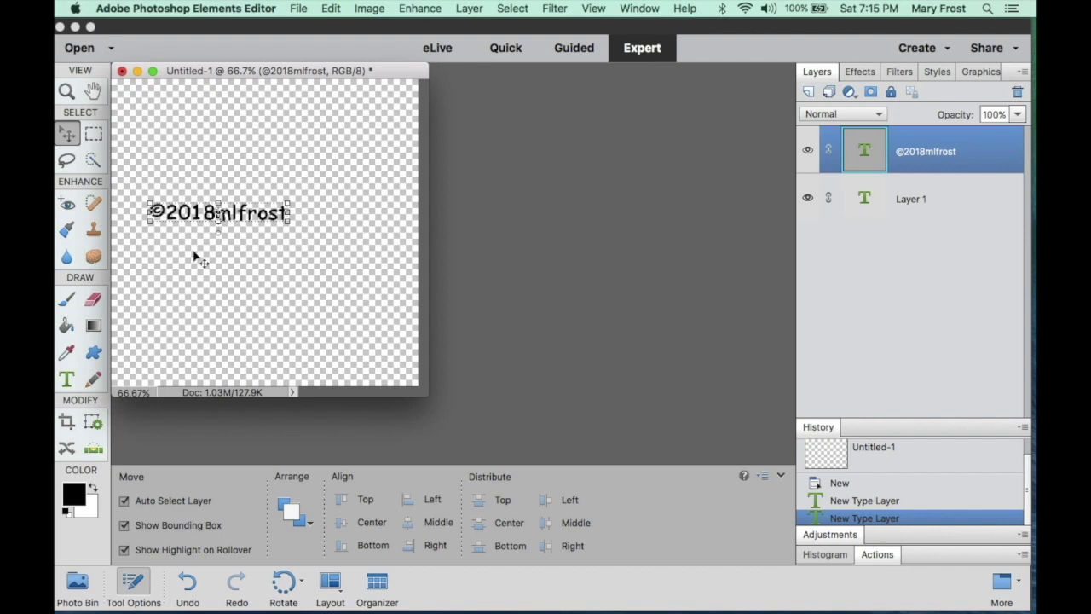
- Cancel the Crop tool's proposed crop box, leaving the canvas uncropped
left_click(66, 423)
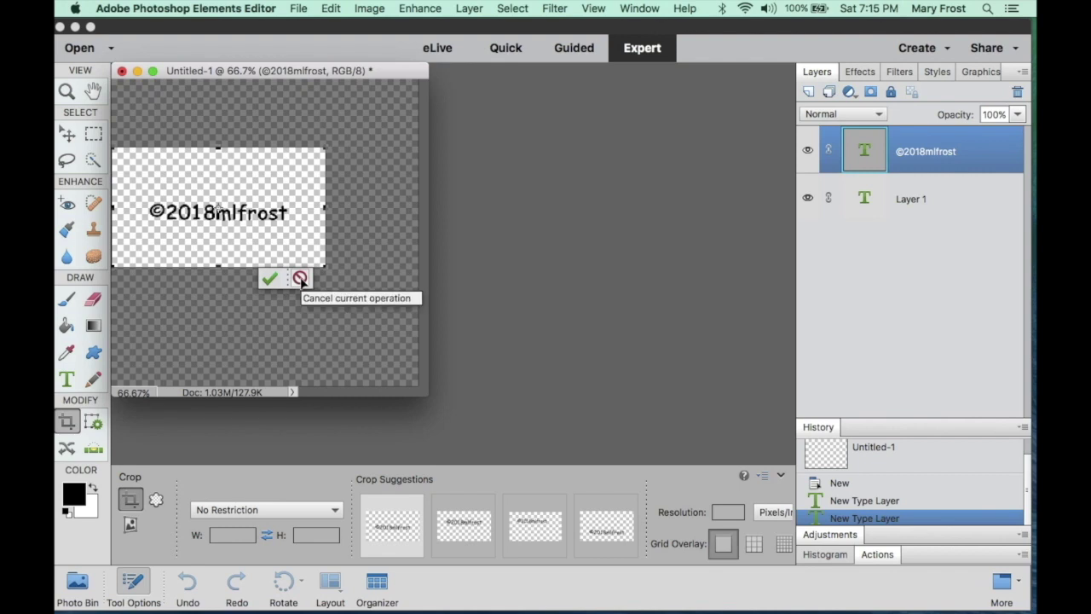
left_click(301, 279)
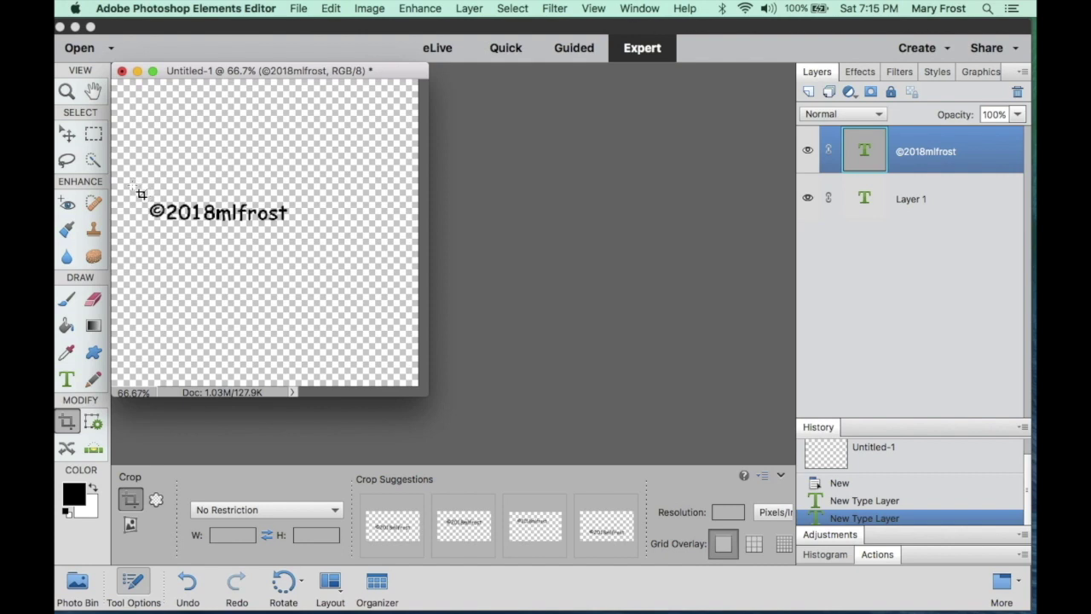
- Crop the canvas tightly around the ©2018mlfrost text, tightening the top and left edges
left_click_drag(142, 194, 303, 245)
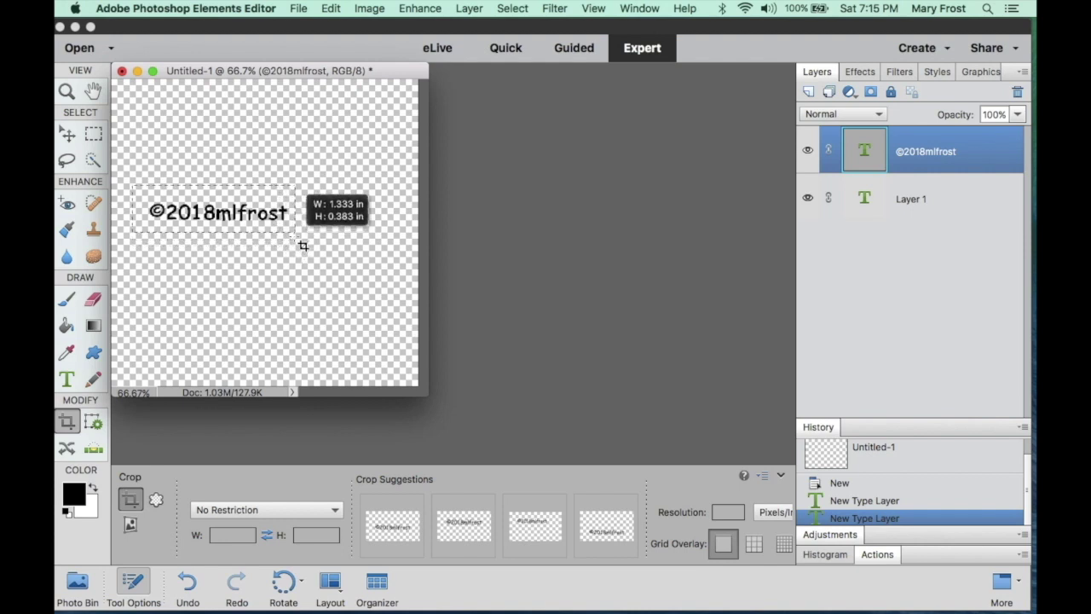
left_click_drag(303, 246, 302, 245)
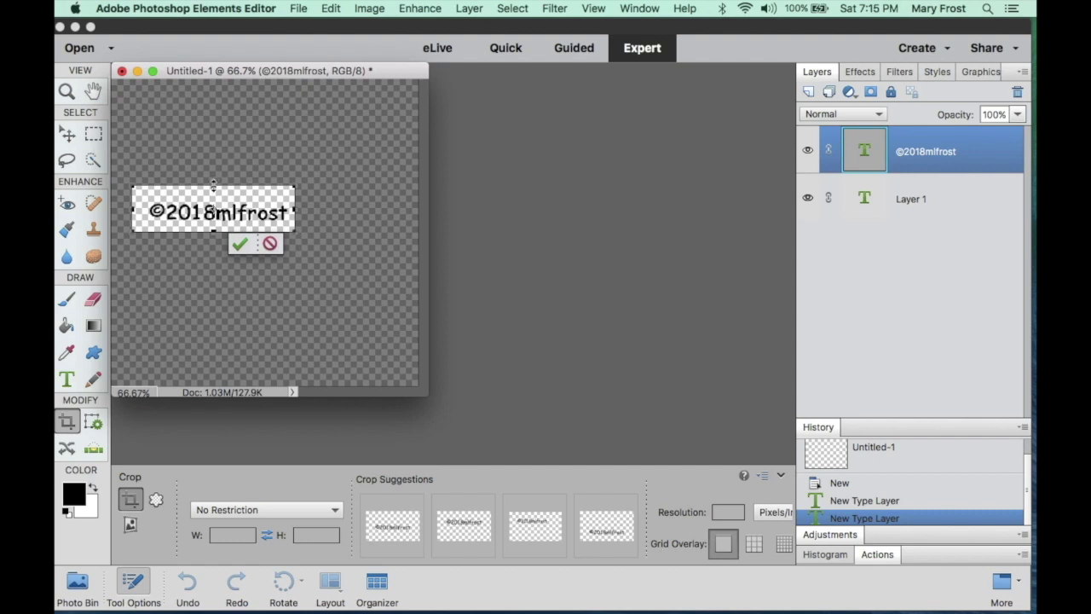
left_click_drag(214, 184, 213, 191)
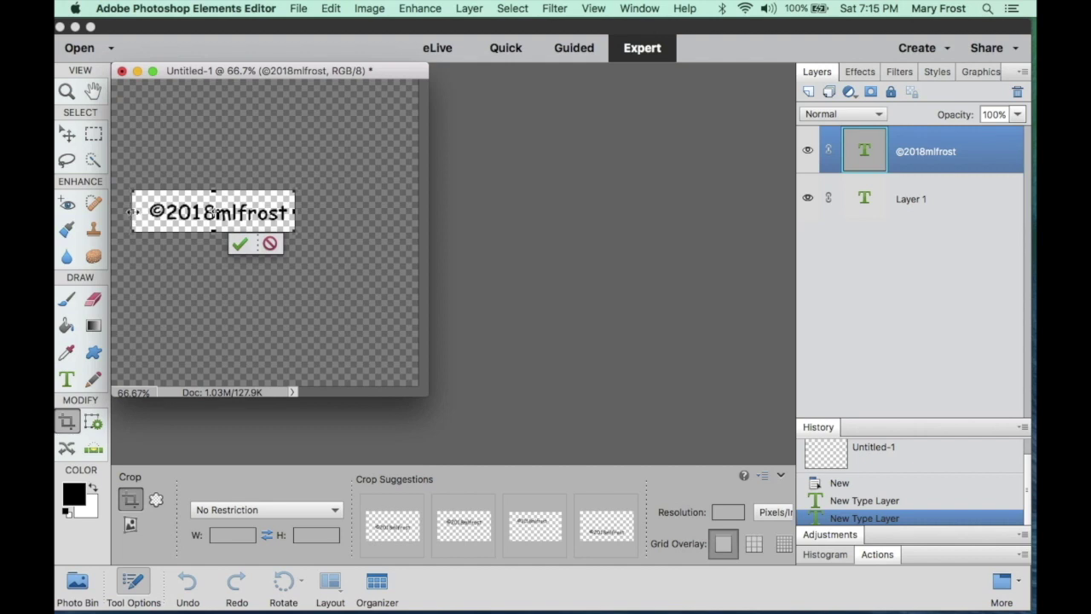
left_click_drag(134, 212, 137, 212)
left_click(240, 246)
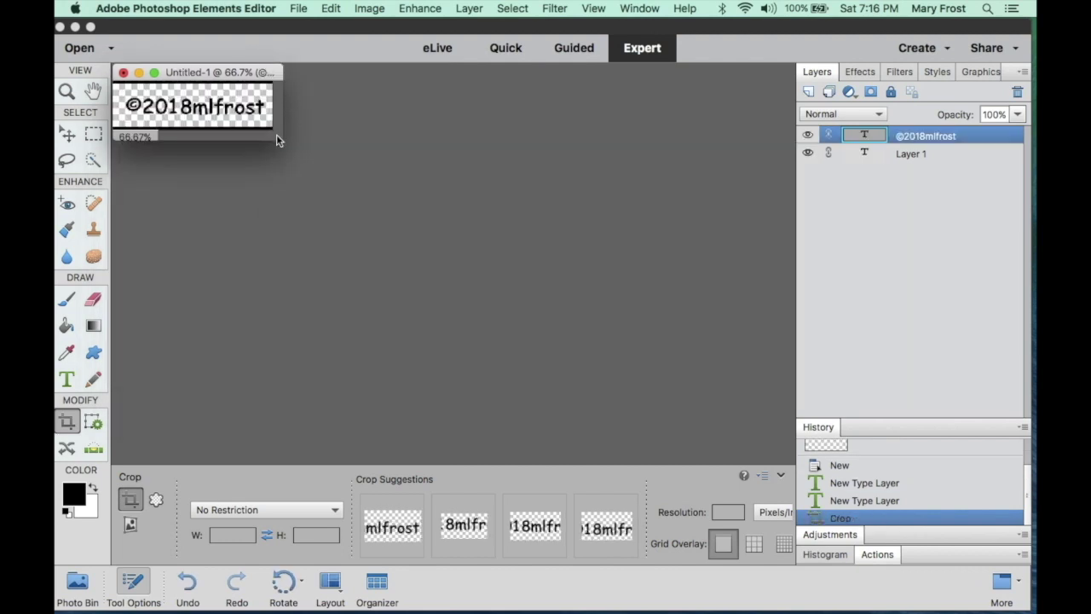
left_click_drag(276, 134, 486, 218)
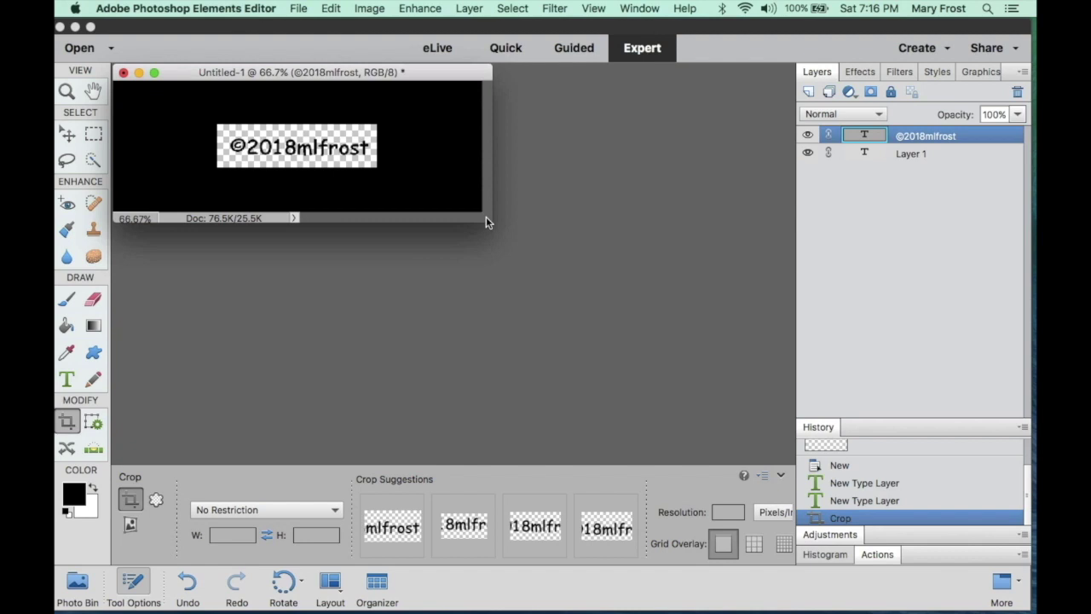
- Save as PNG named '©mlfrost', replacing the existing file, with None/Fast compression and no interlacing
left_click(300, 8)
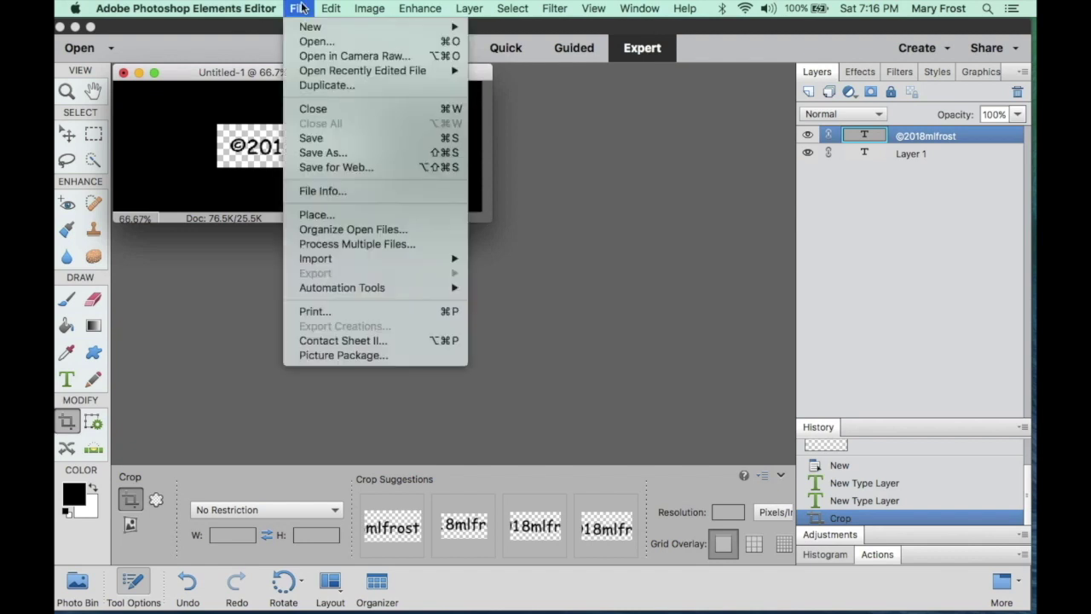
left_click(322, 153)
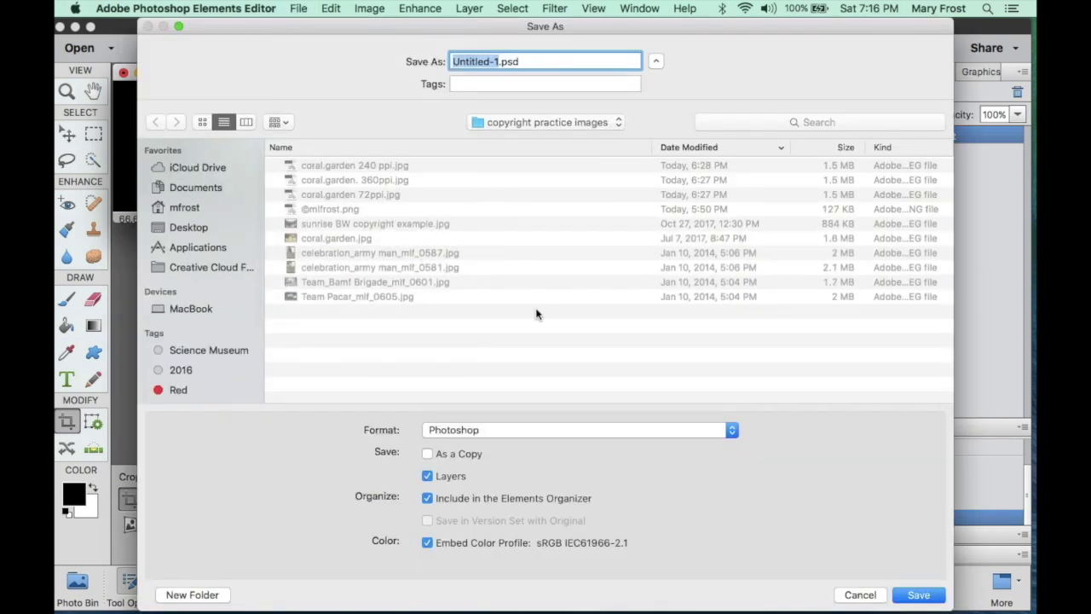
left_click(731, 432)
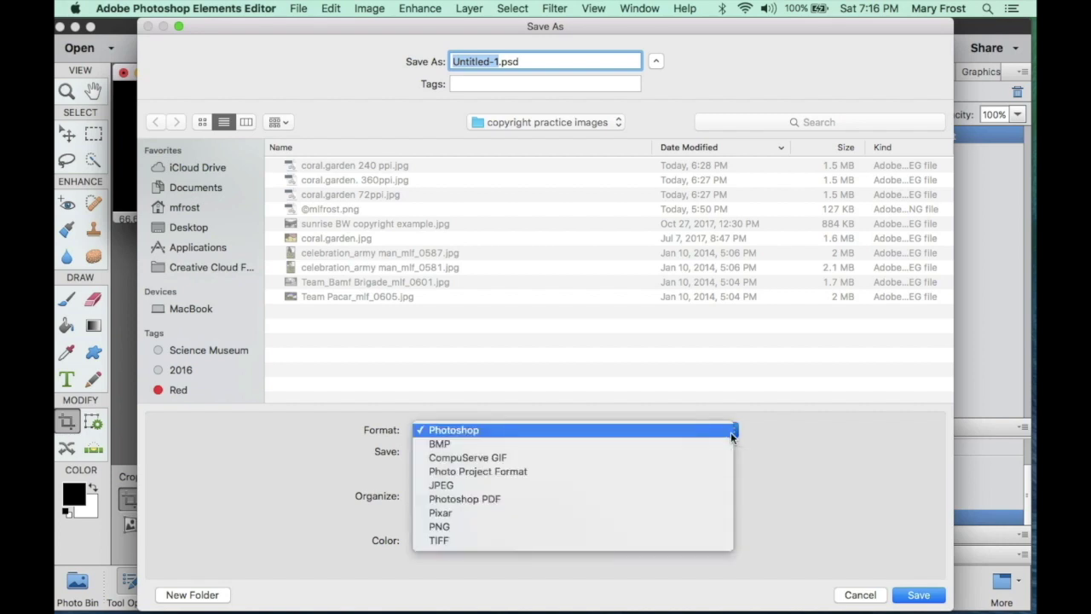
left_click(709, 526)
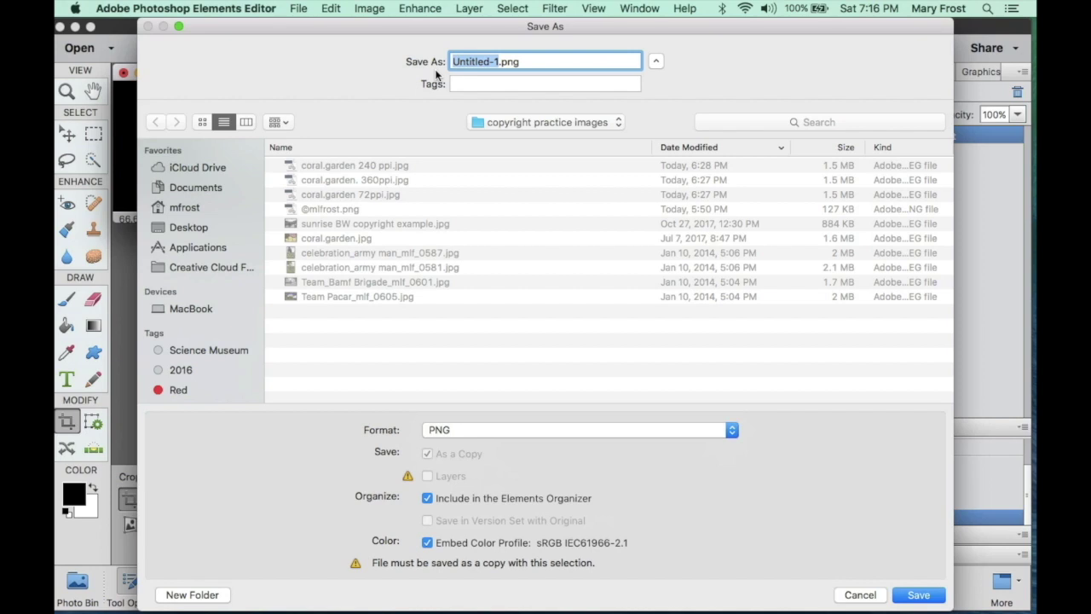
type("©")
type("mlfrost")
left_click(917, 594)
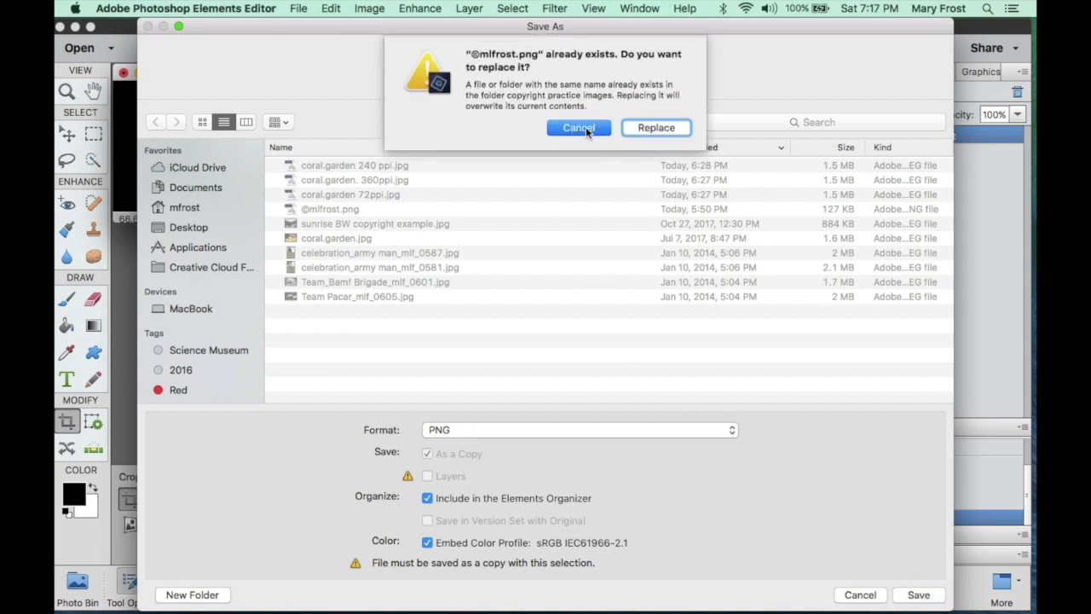
left_click(655, 128)
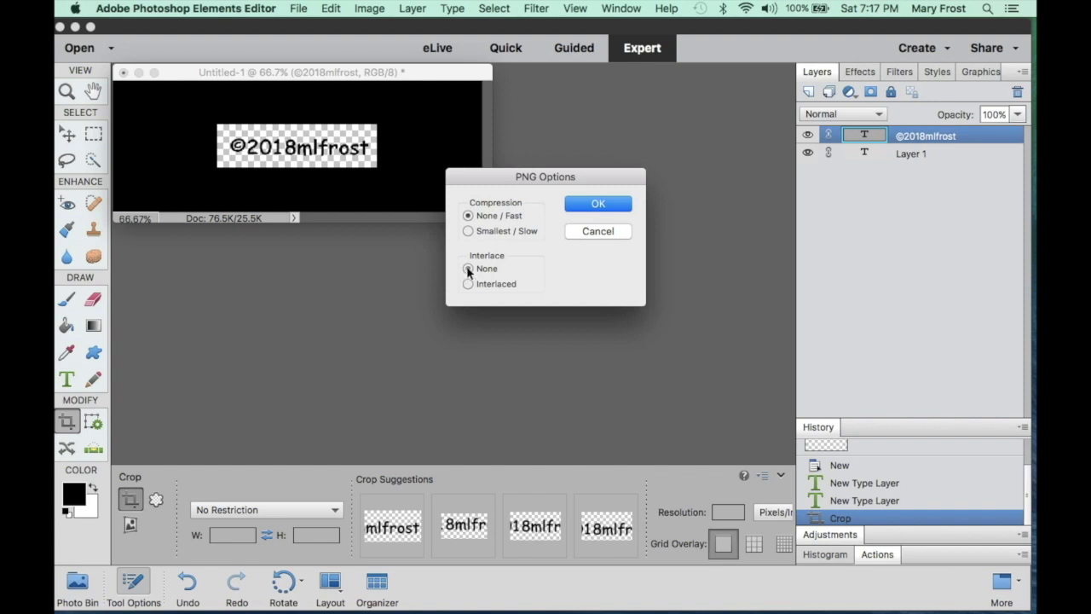
left_click(601, 206)
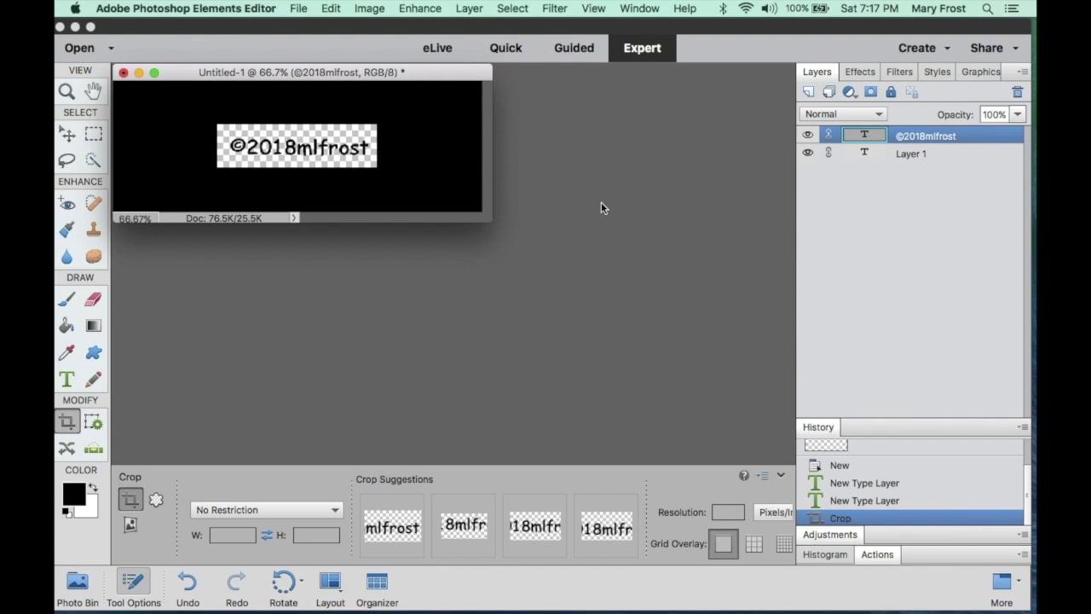
mouse_move(836, 606)
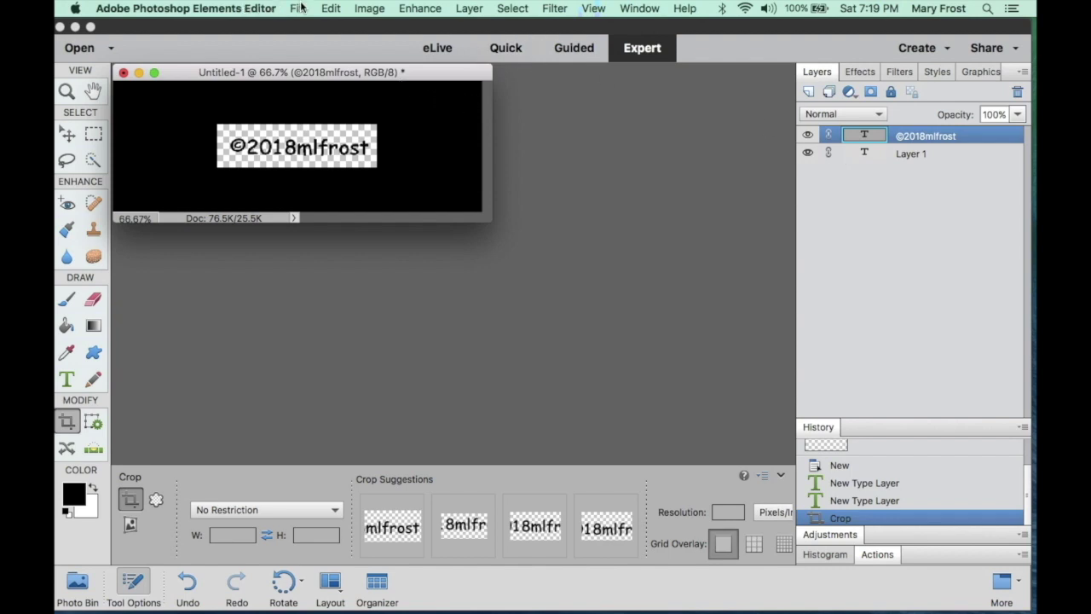
- Save the layered document as Photoshop file '©mlfrost.psd', then close it
left_click(299, 8)
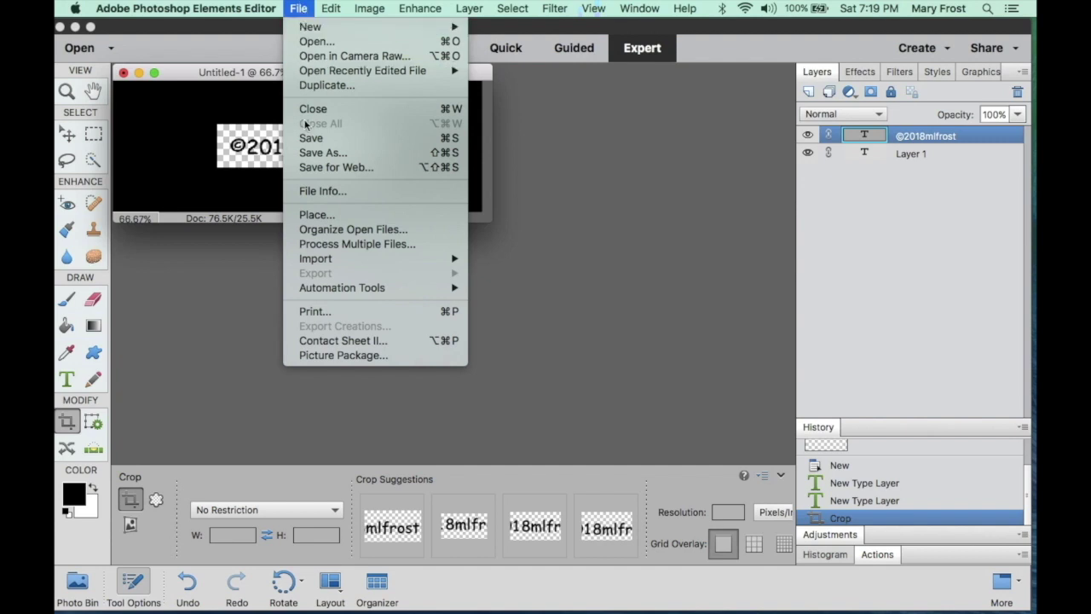
left_click(322, 152)
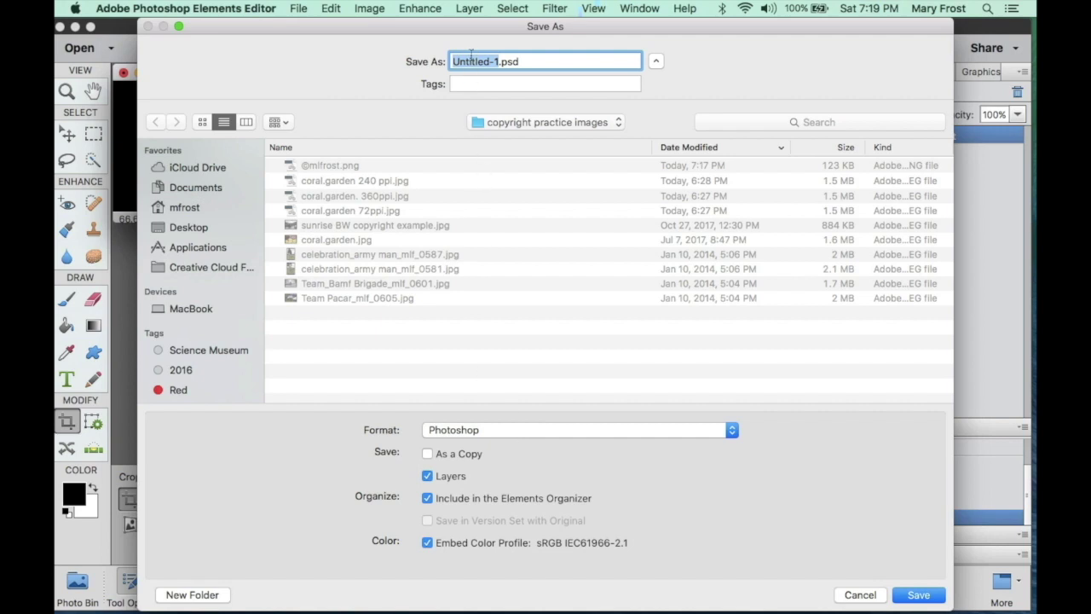
type("©")
type("mlfros")
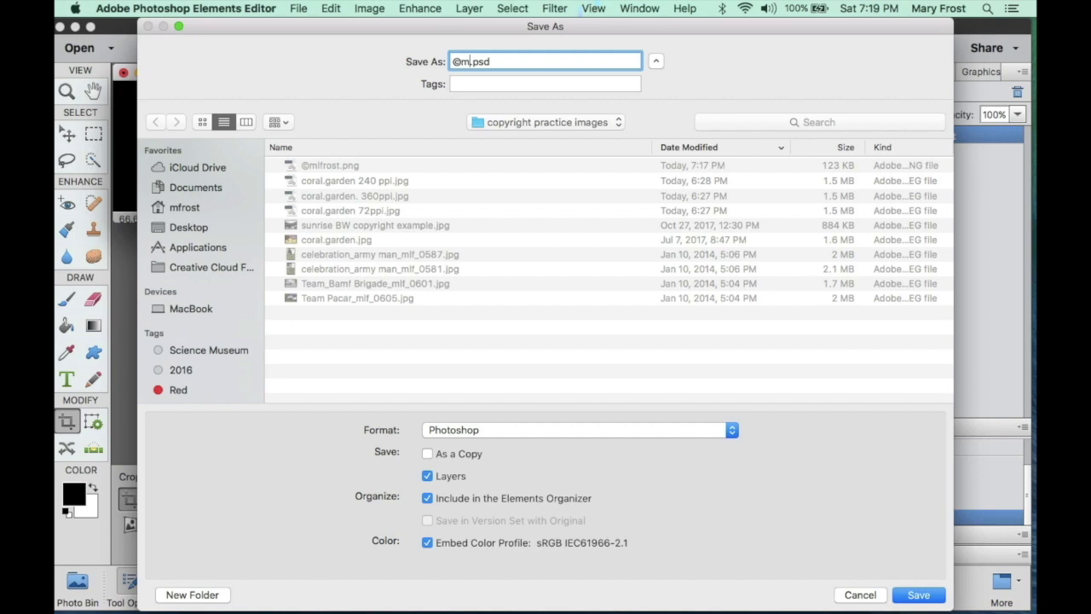
type("t")
key("Return")
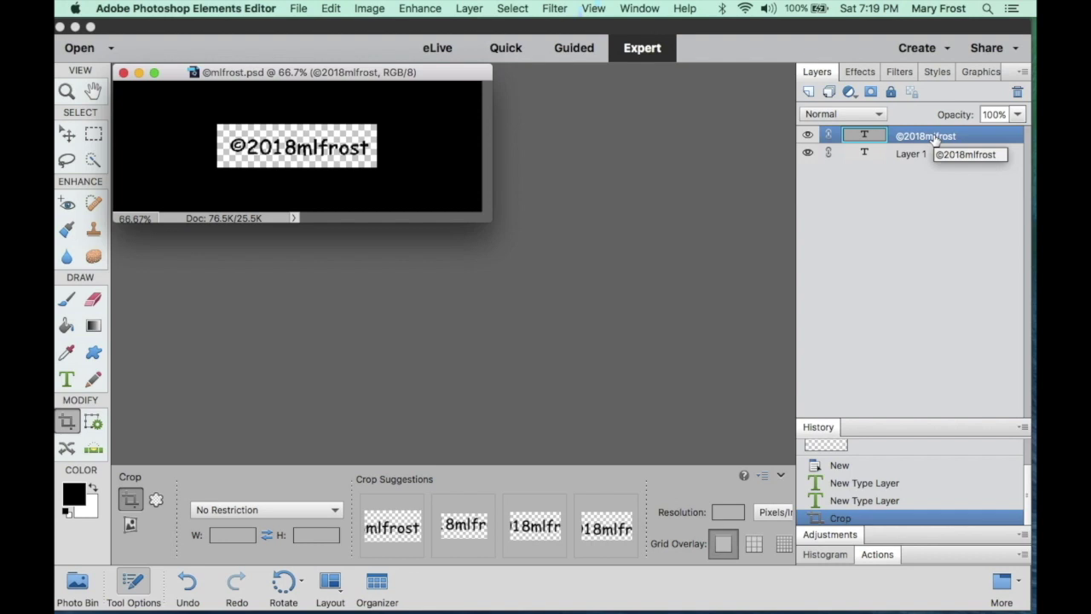
left_click(124, 74)
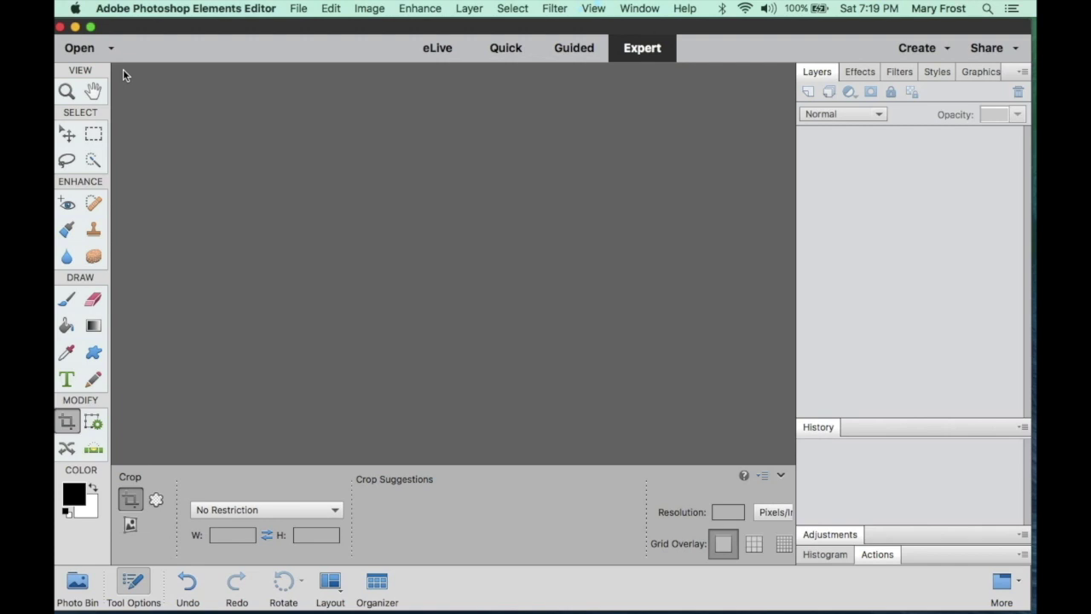
- Open coral.garden.jpg from the copyright practice images folder
left_click(299, 9)
left_click(306, 42)
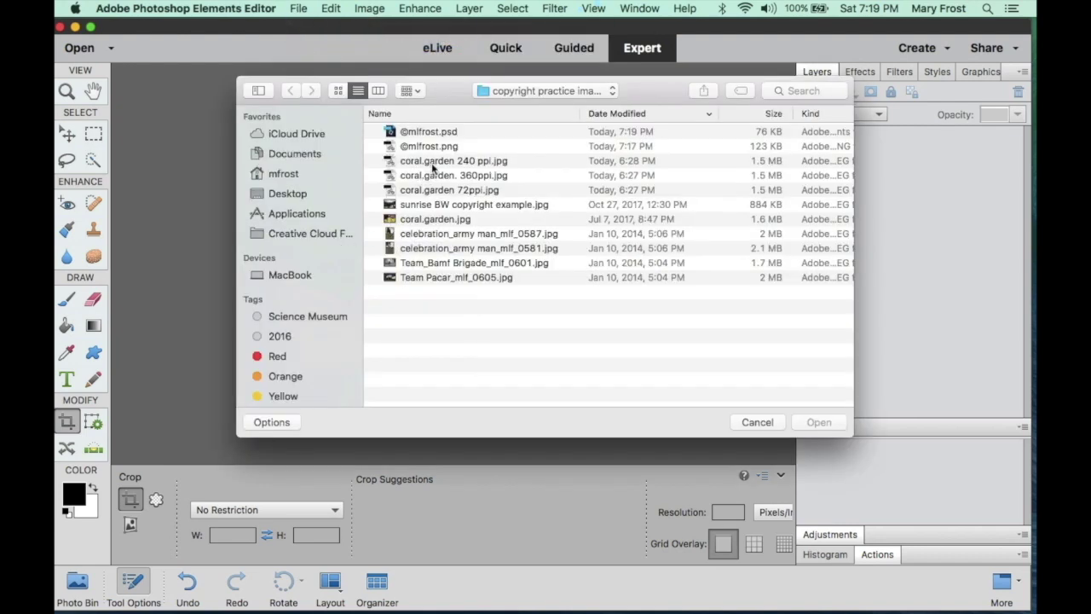
left_click(431, 221)
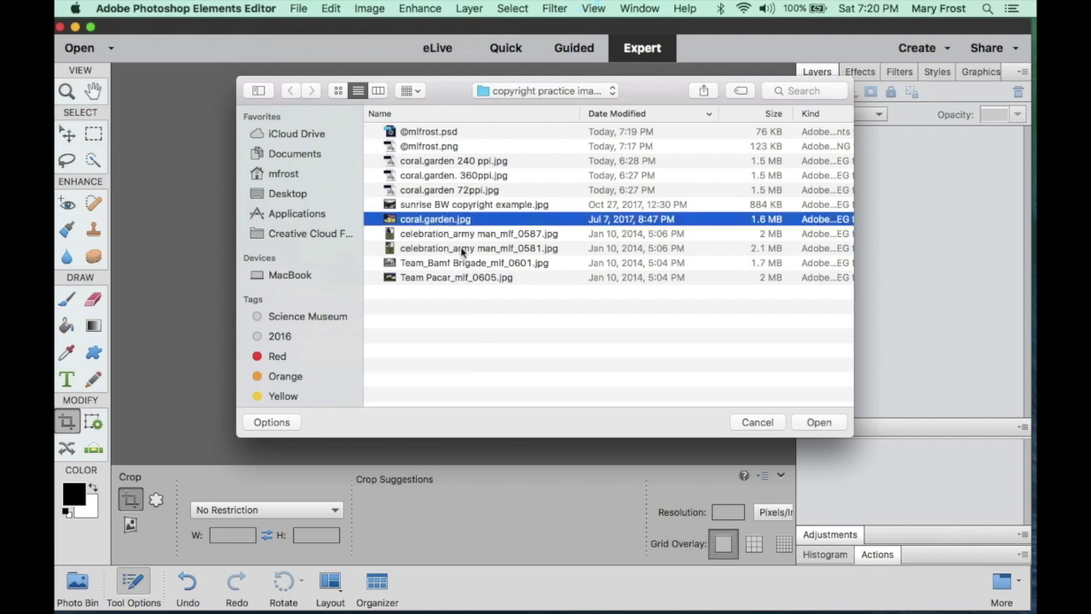
left_click(819, 422)
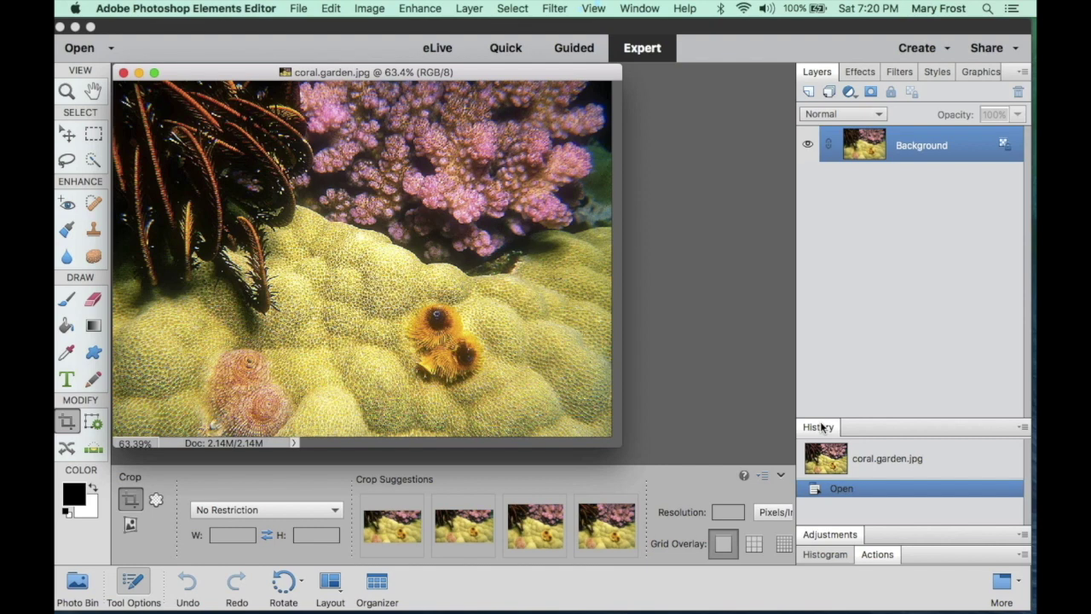
left_click(299, 8)
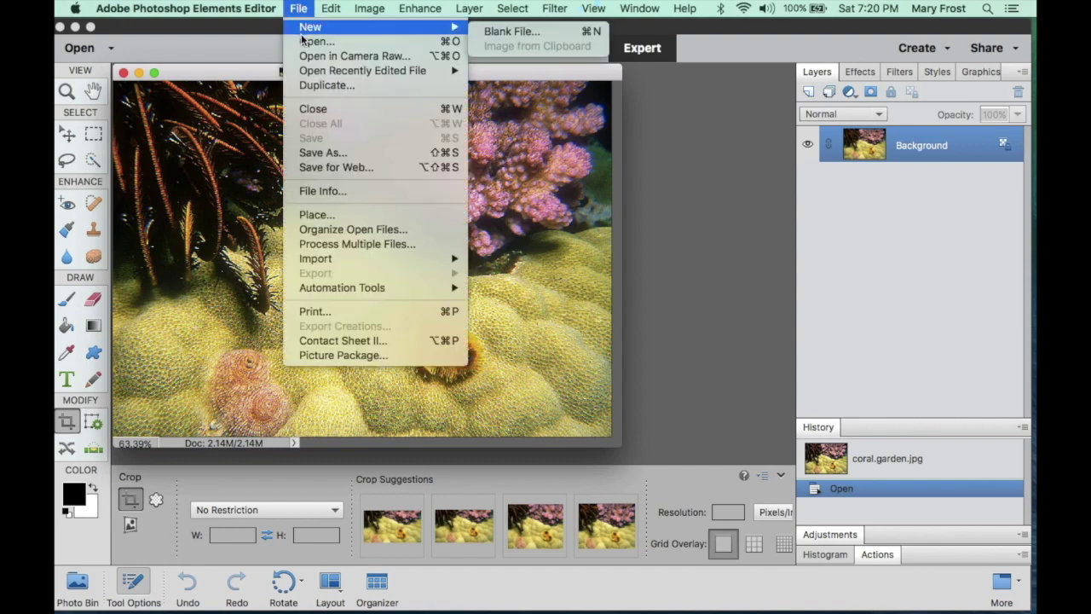
left_click(308, 42)
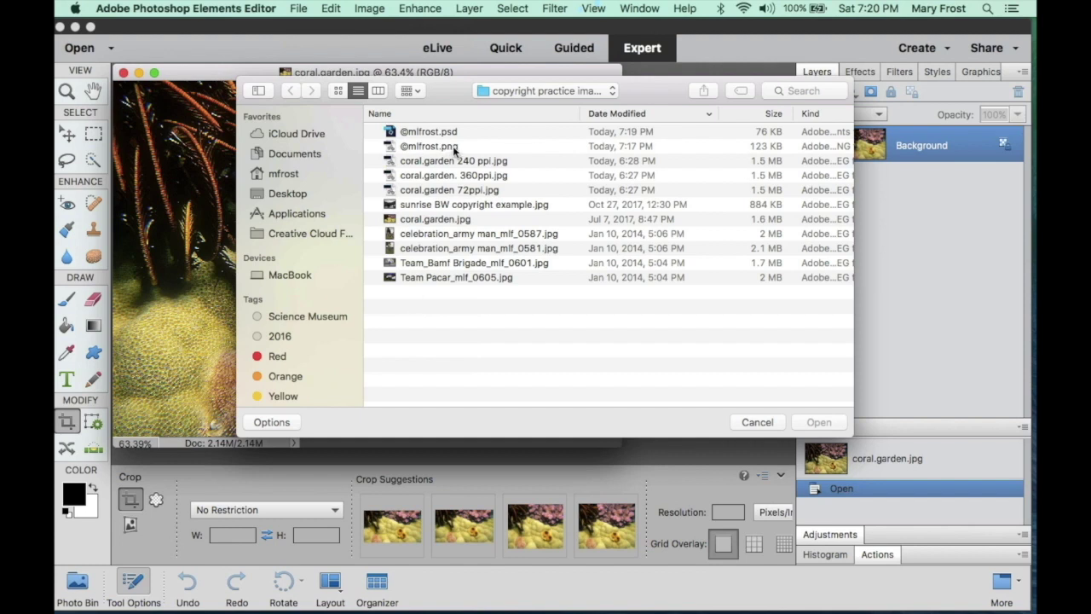
left_click(454, 150)
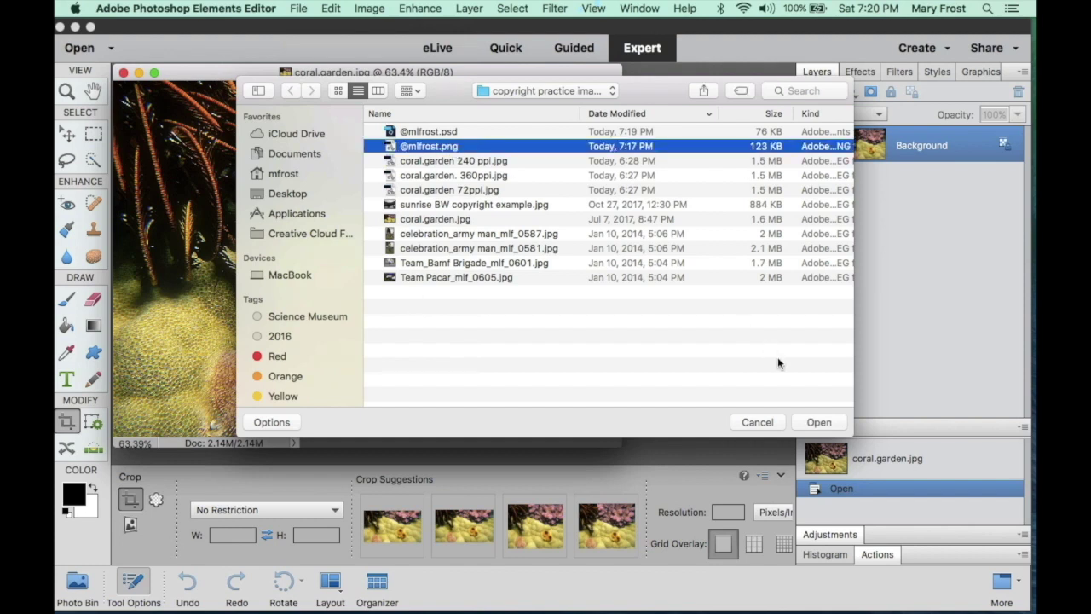
left_click(834, 425)
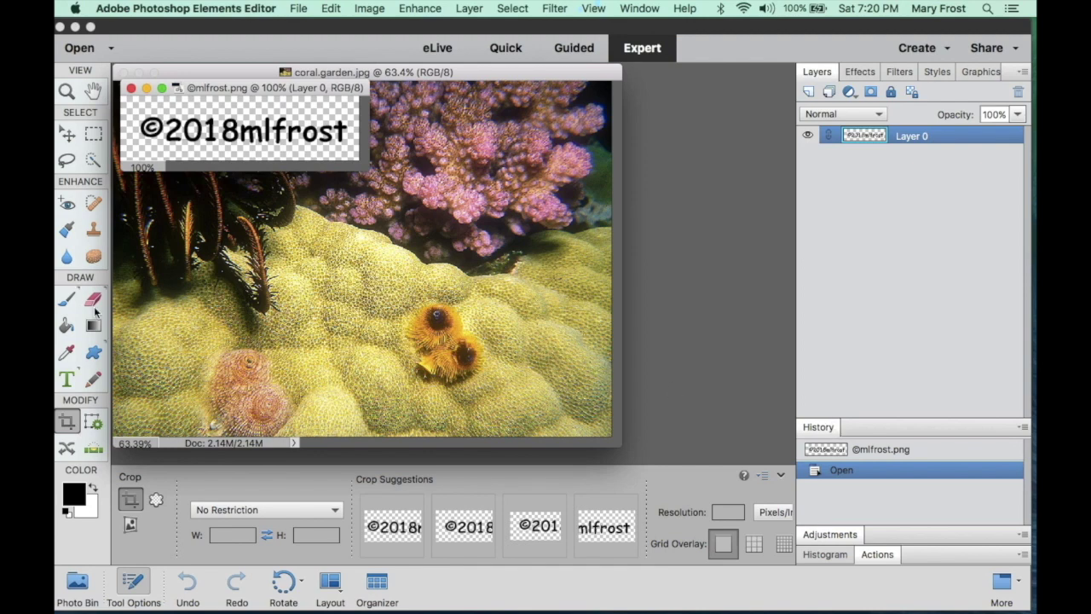
left_click(66, 137)
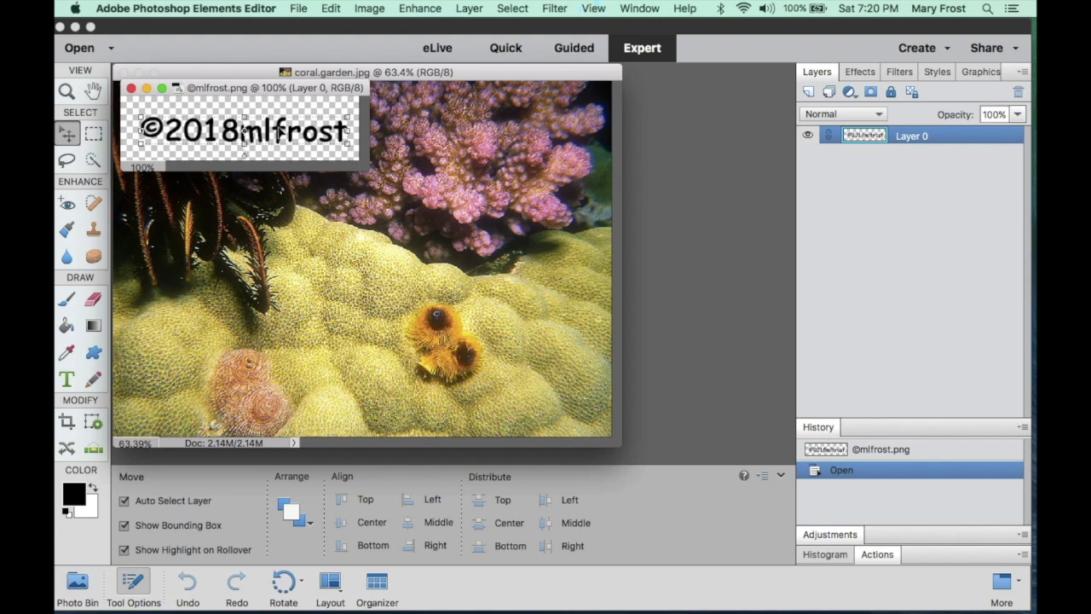
- Copy the ©2018mlfrost text onto coral.garden.jpg, place it bottom right, and enlarge it to 123.52%
left_click_drag(243, 132, 501, 401)
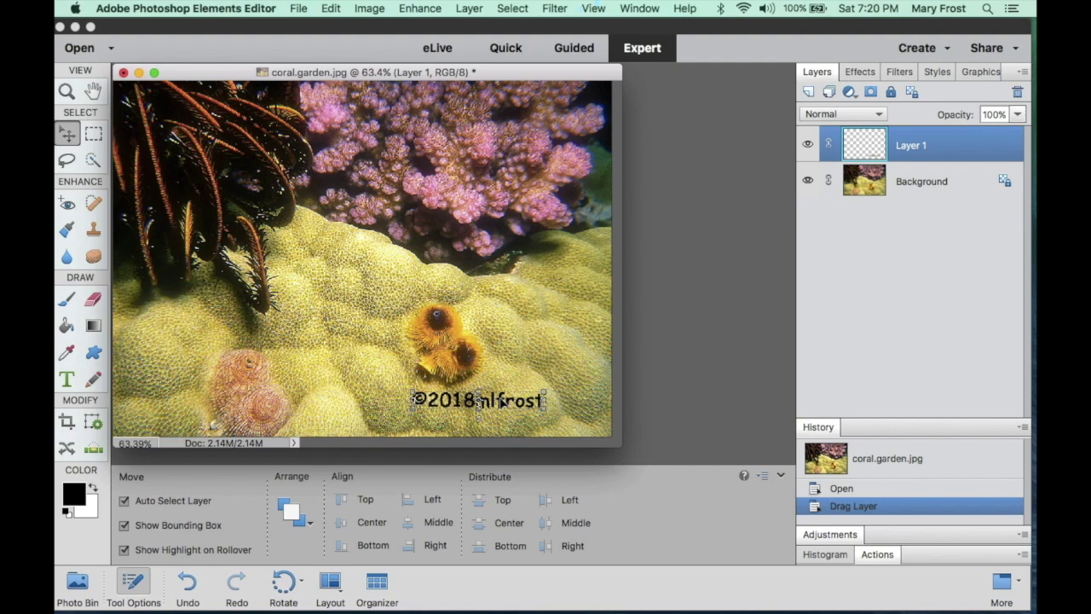
left_click_drag(493, 402, 531, 412)
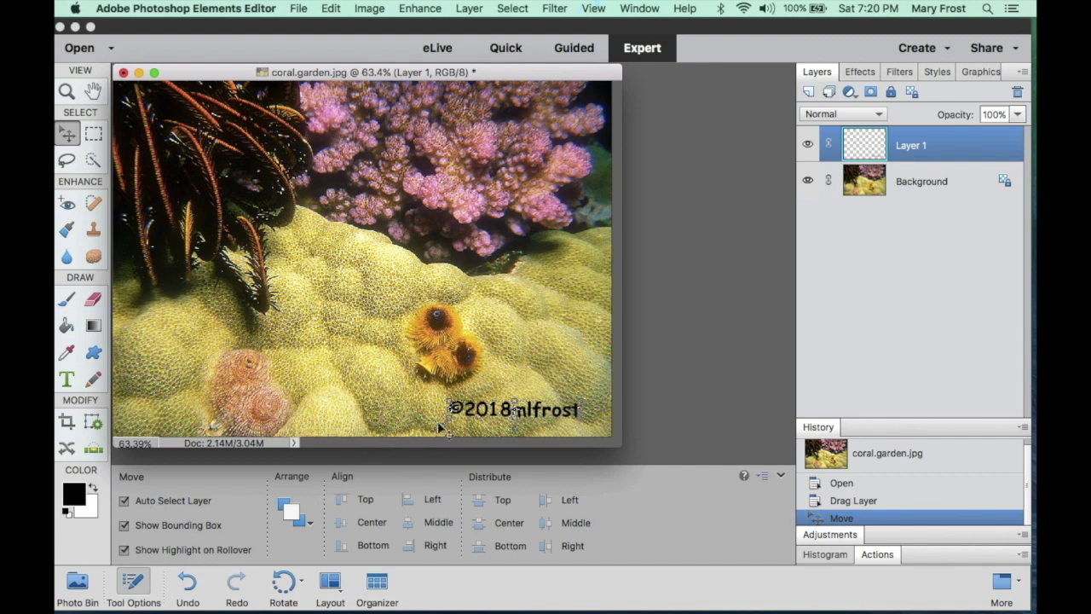
left_click_drag(444, 396, 416, 388)
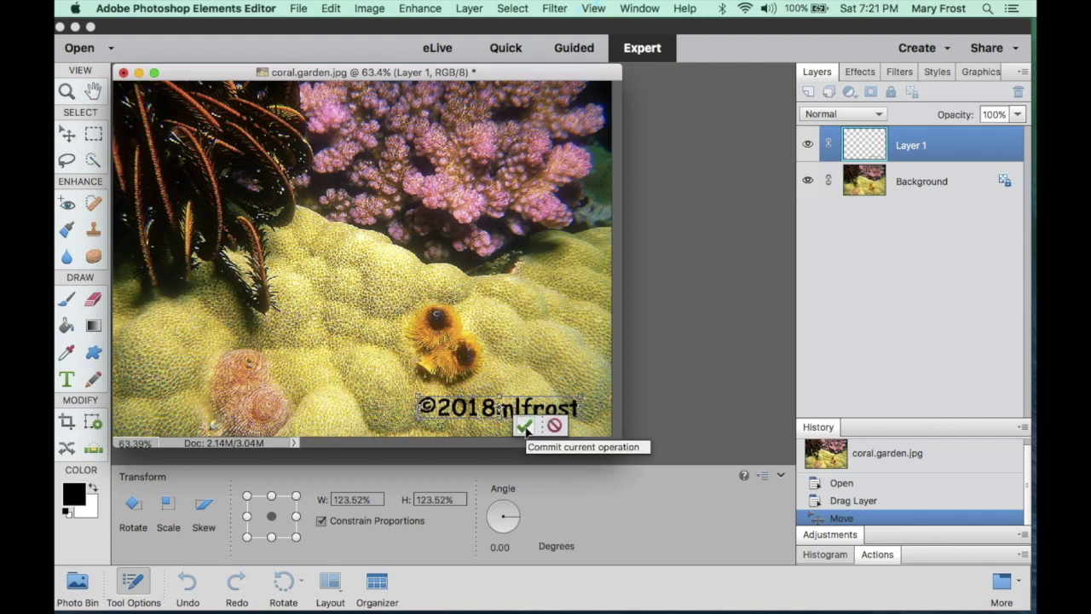
left_click(525, 426)
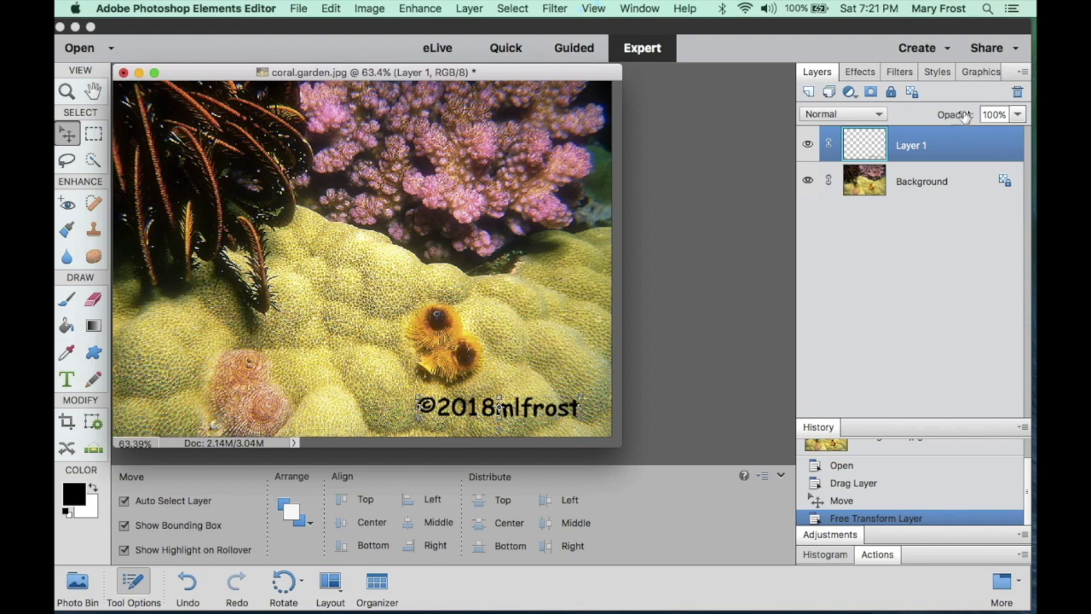
- Lower the copyright layer's opacity to 40% so the watermark appears faded
left_click_drag(964, 115, 919, 129)
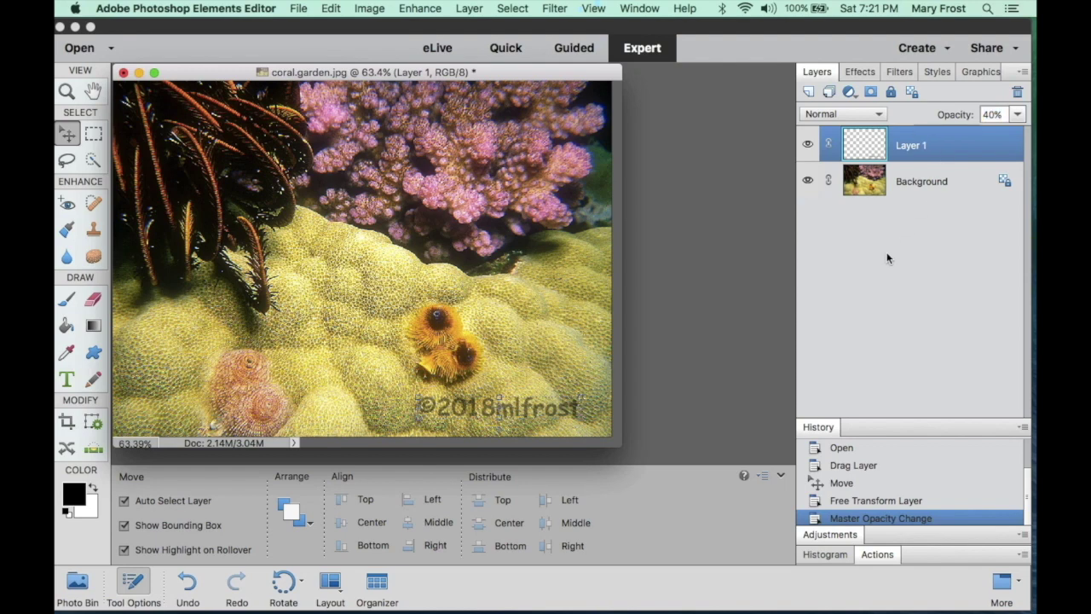